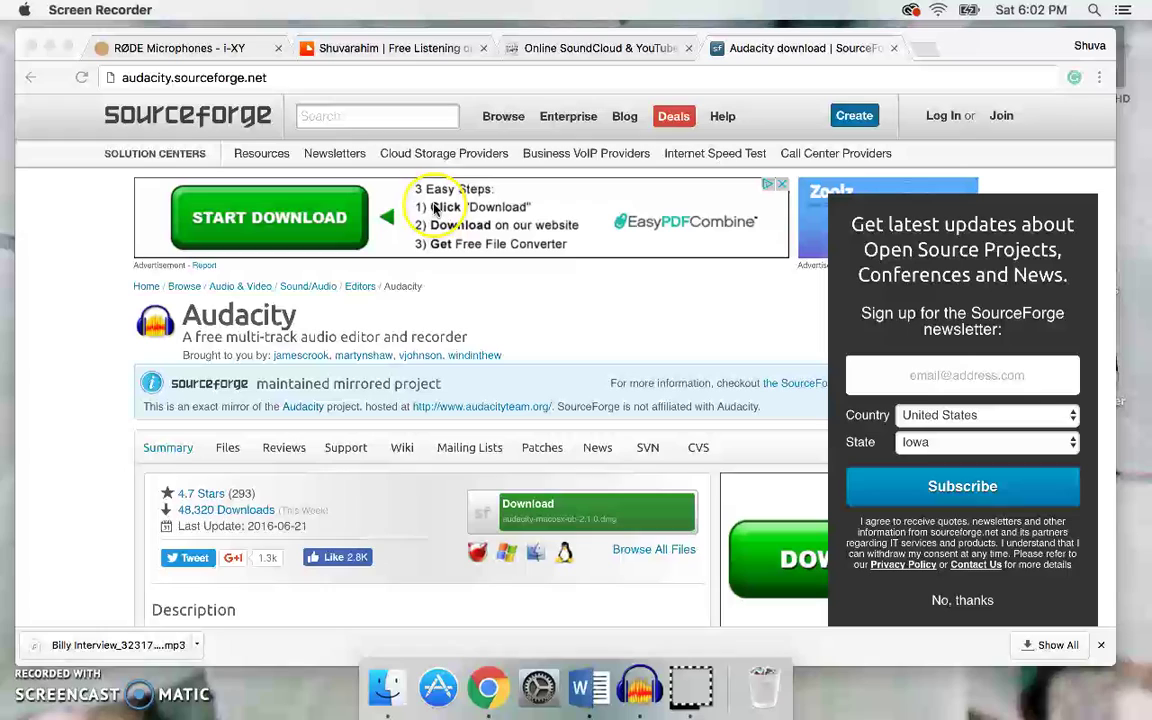
Download the Audacity Mac installer audacity-macosx-ub-2.1.0.dmg from its SourceForge page
{"action": "left_click", "coordinate": [548, 516]}
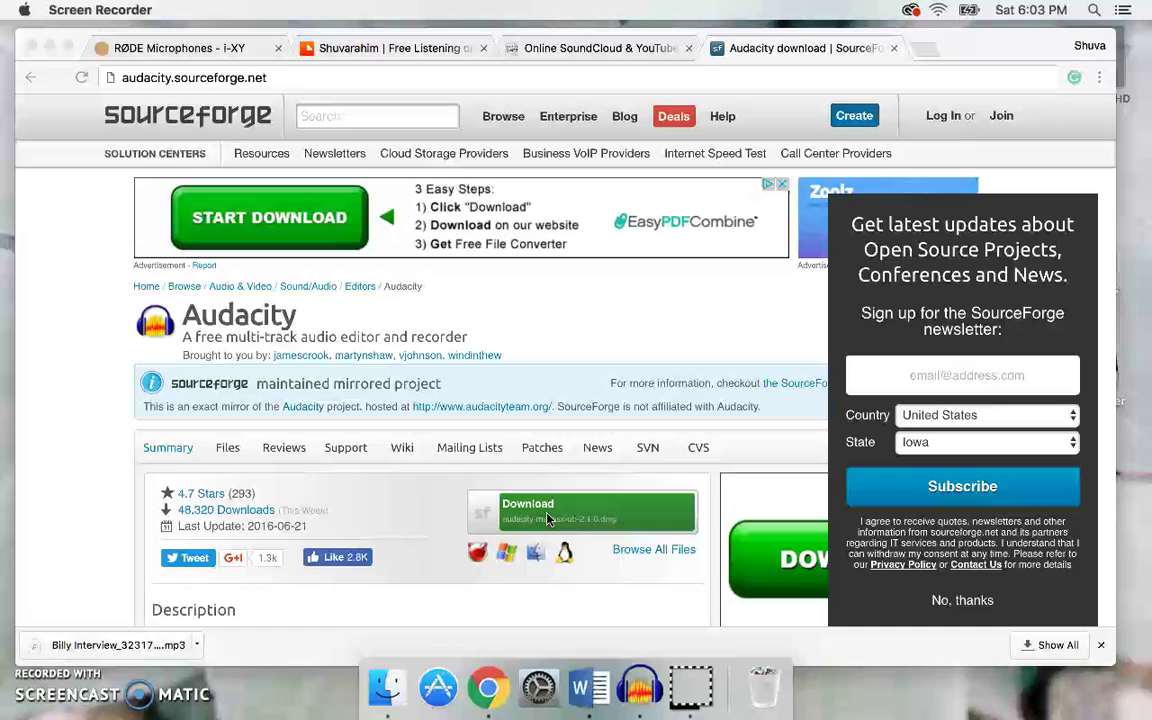
{"action": "left_click", "coordinate": [565, 519]}
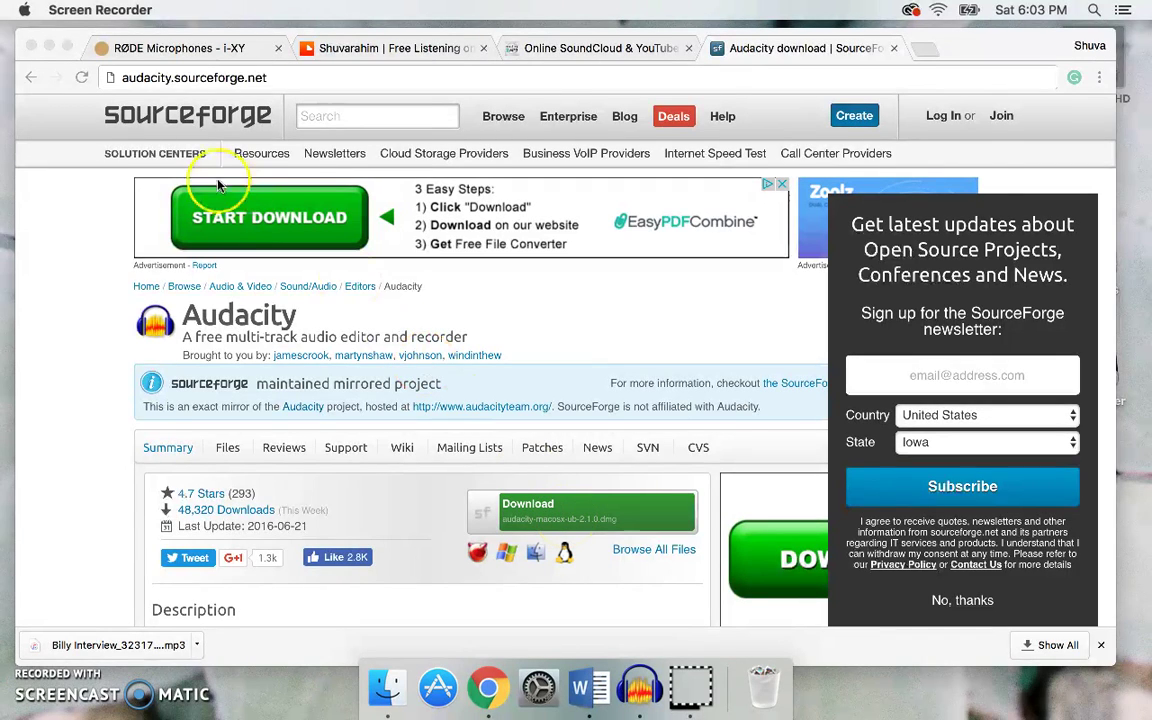
Minimize Chrome and start Audacity 2.1.3.0 so an empty project window appears
{"action": "left_click", "coordinate": [50, 47]}
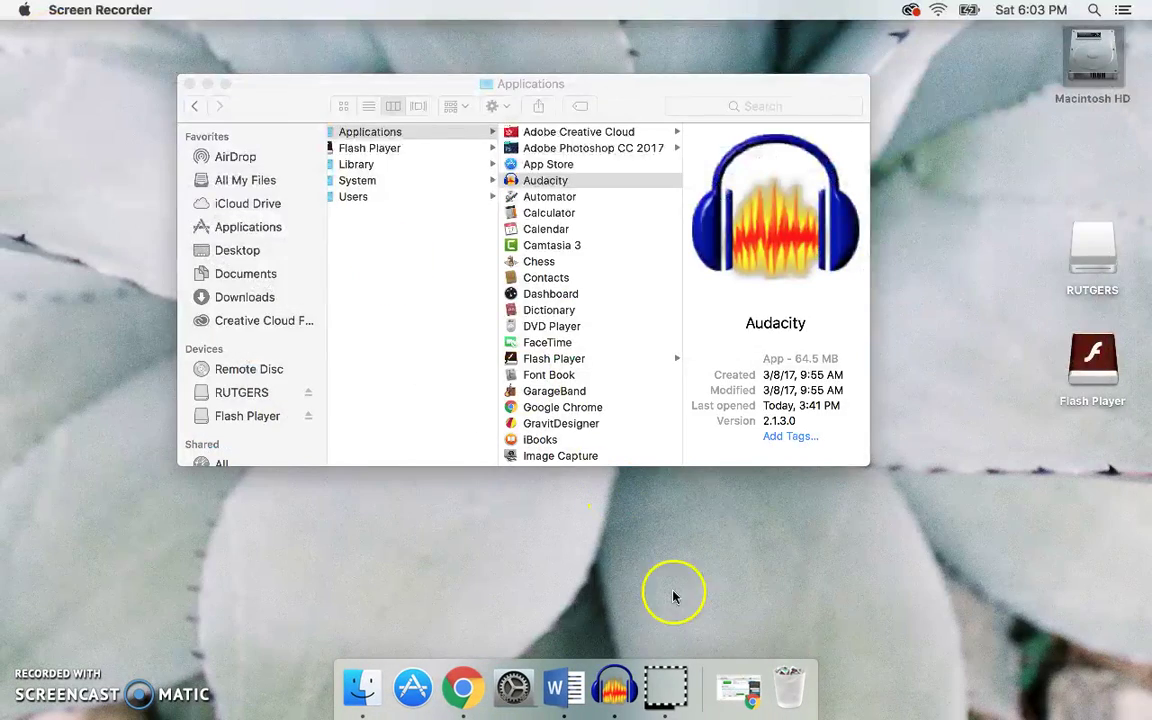
{"action": "left_click", "coordinate": [615, 700]}
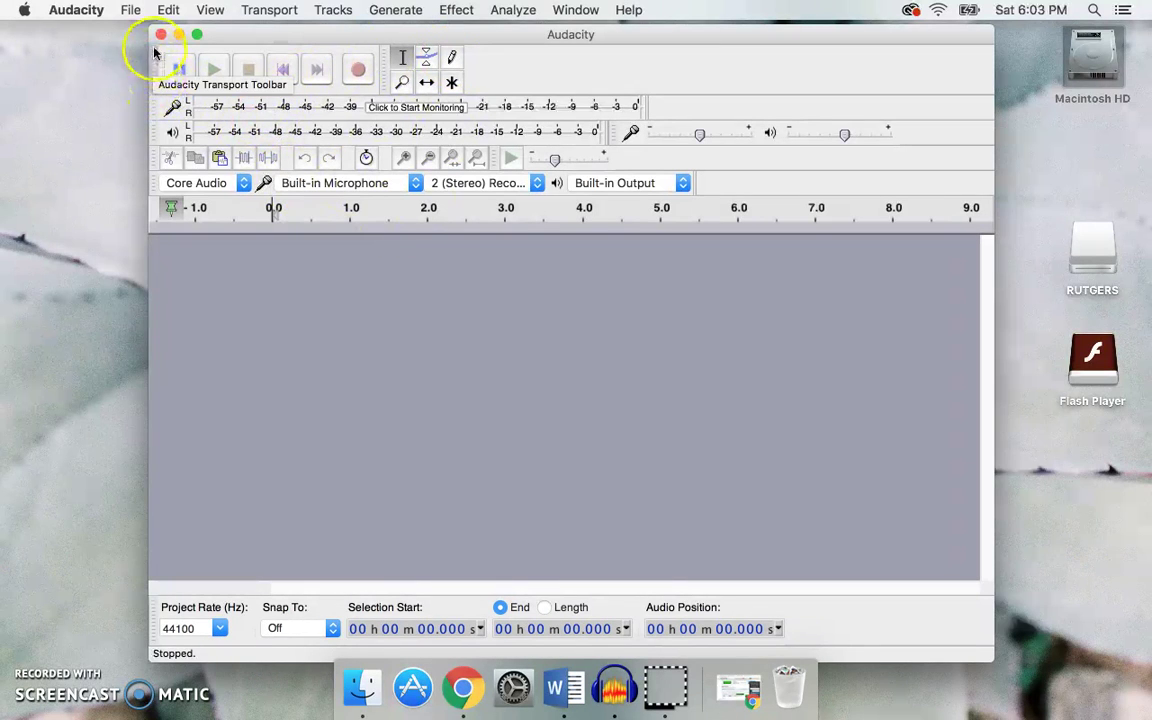
{"action": "mouse_move", "coordinate": [152, 70]}
{"action": "left_mouse_down"}
{"action": "mouse_move", "coordinate": [152, 59]}
{"action": "mouse_move", "coordinate": [152, 118]}
{"action": "mouse_move", "coordinate": [163, 120]}
{"action": "mouse_move", "coordinate": [152, 113]}
{"action": "mouse_move", "coordinate": [153, 208]}
{"action": "mouse_move", "coordinate": [153, 189]}
{"action": "mouse_move", "coordinate": [167, 195]}
{"action": "mouse_move", "coordinate": [154, 190]}
{"action": "mouse_move", "coordinate": [152, 65]}
{"action": "left_mouse_up"}
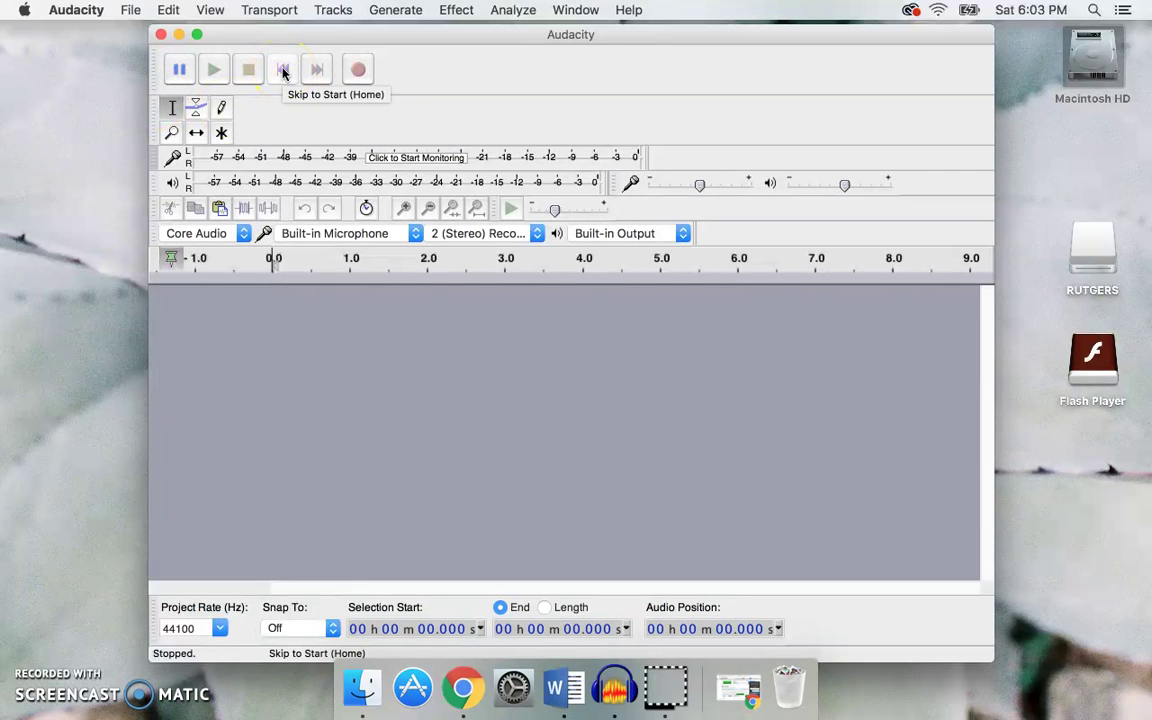
{"action": "left_click", "coordinate": [181, 70]}
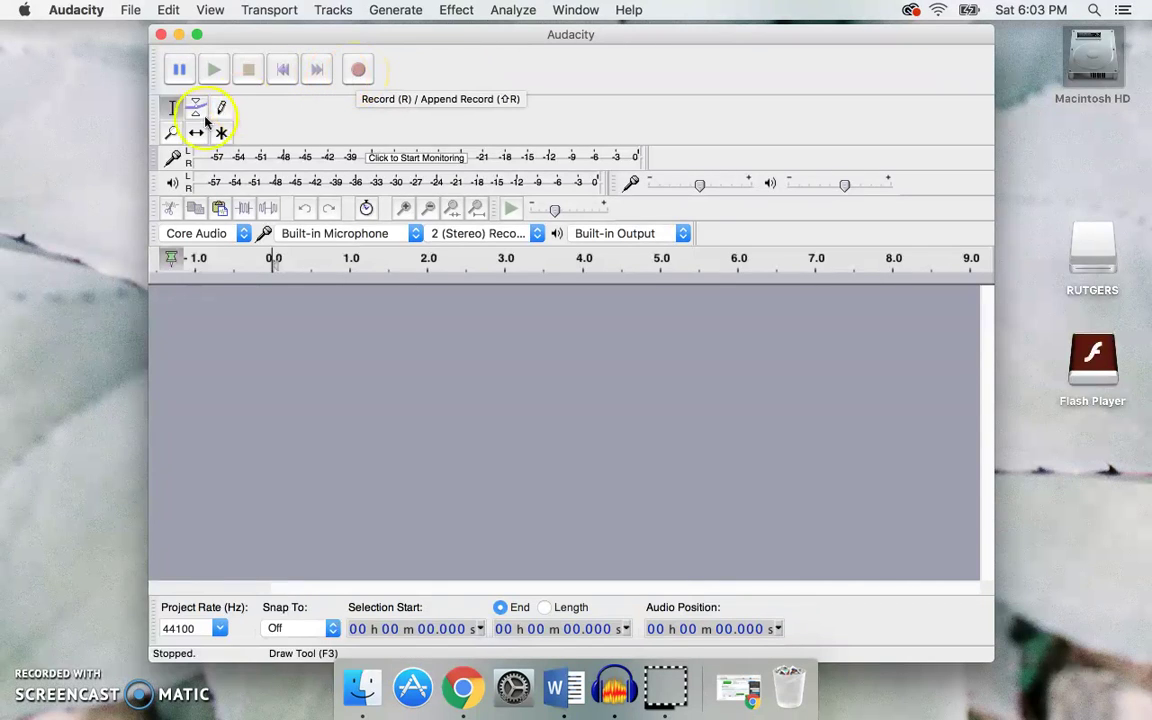
{"action": "left_click_drag", "start_coordinate": [161, 112], "coordinate": [410, 76]}
{"action": "left_click", "coordinate": [404, 62]}
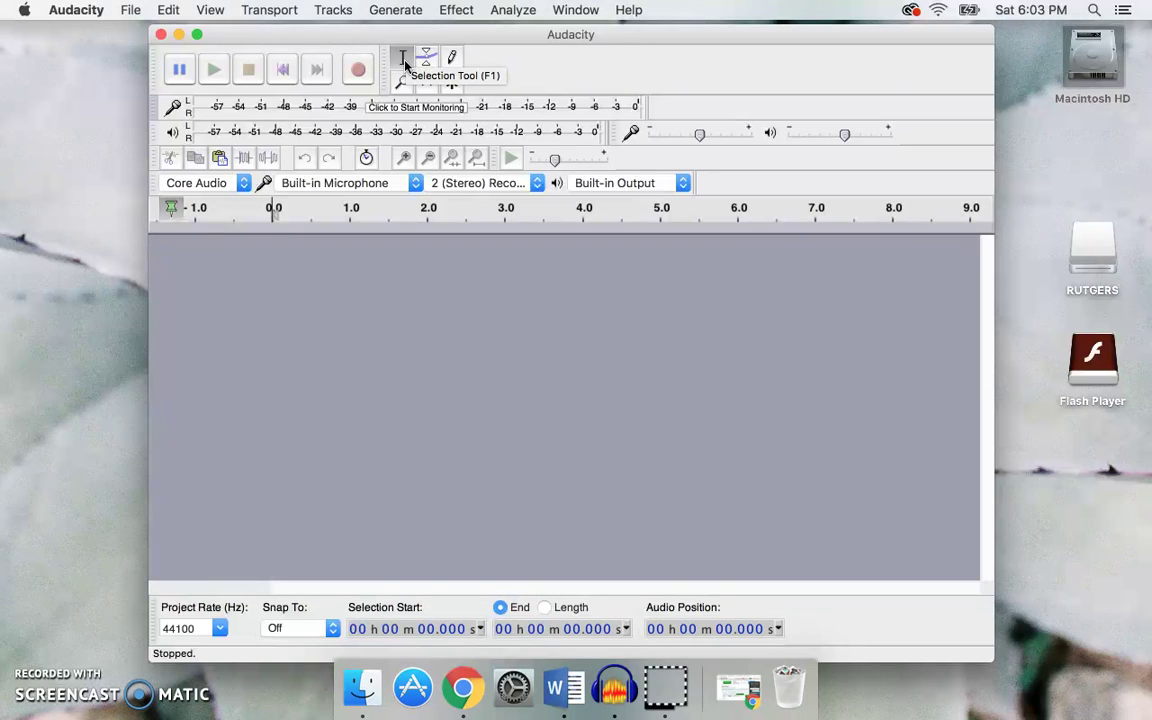
{"action": "left_click", "coordinate": [174, 134]}
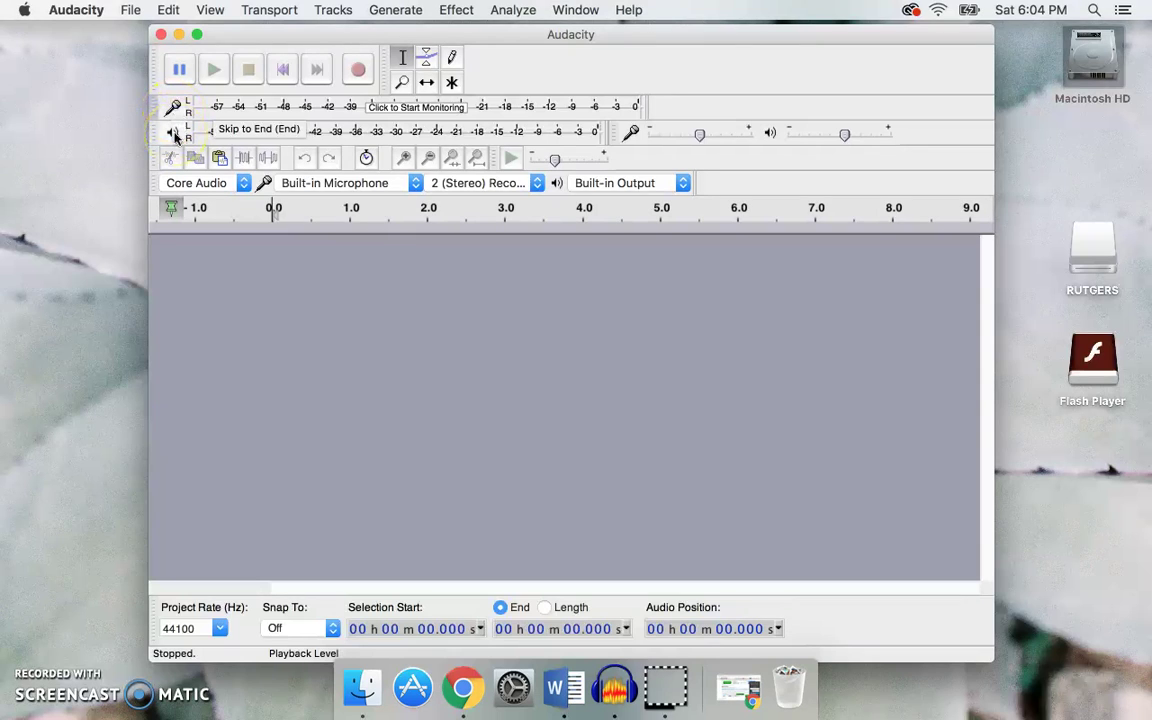
{"action": "left_click", "coordinate": [172, 110]}
{"action": "left_click", "coordinate": [172, 134]}
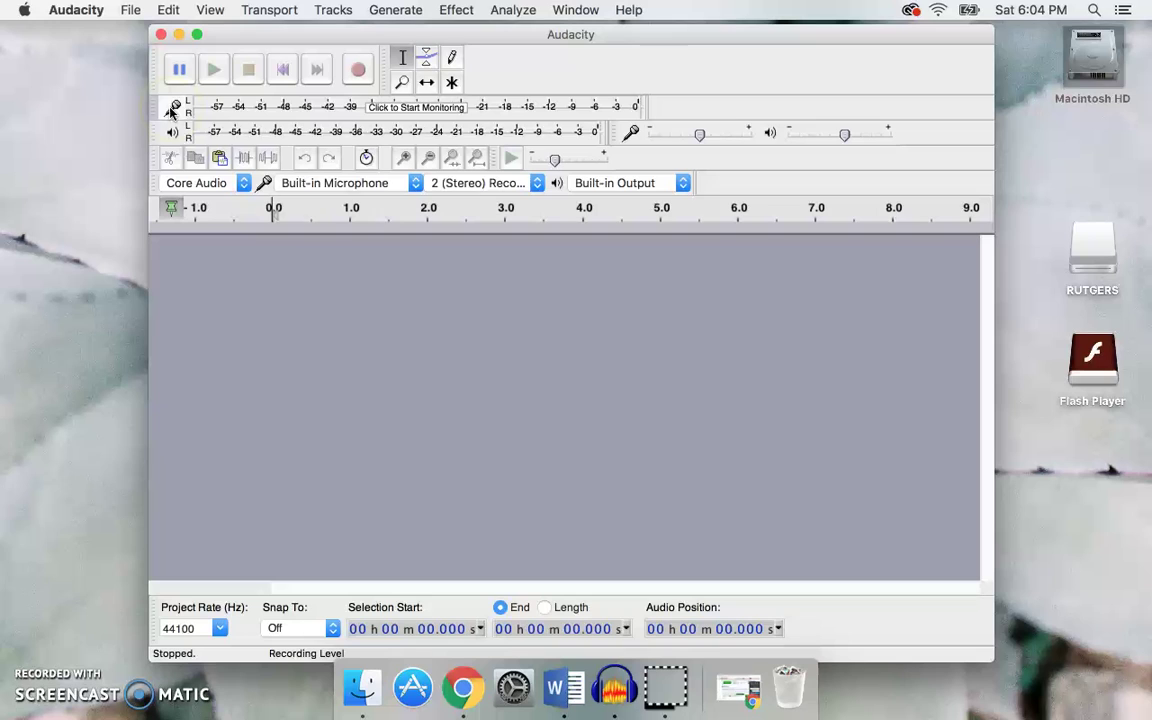
{"action": "left_click", "coordinate": [172, 110]}
{"action": "left_click", "coordinate": [172, 133]}
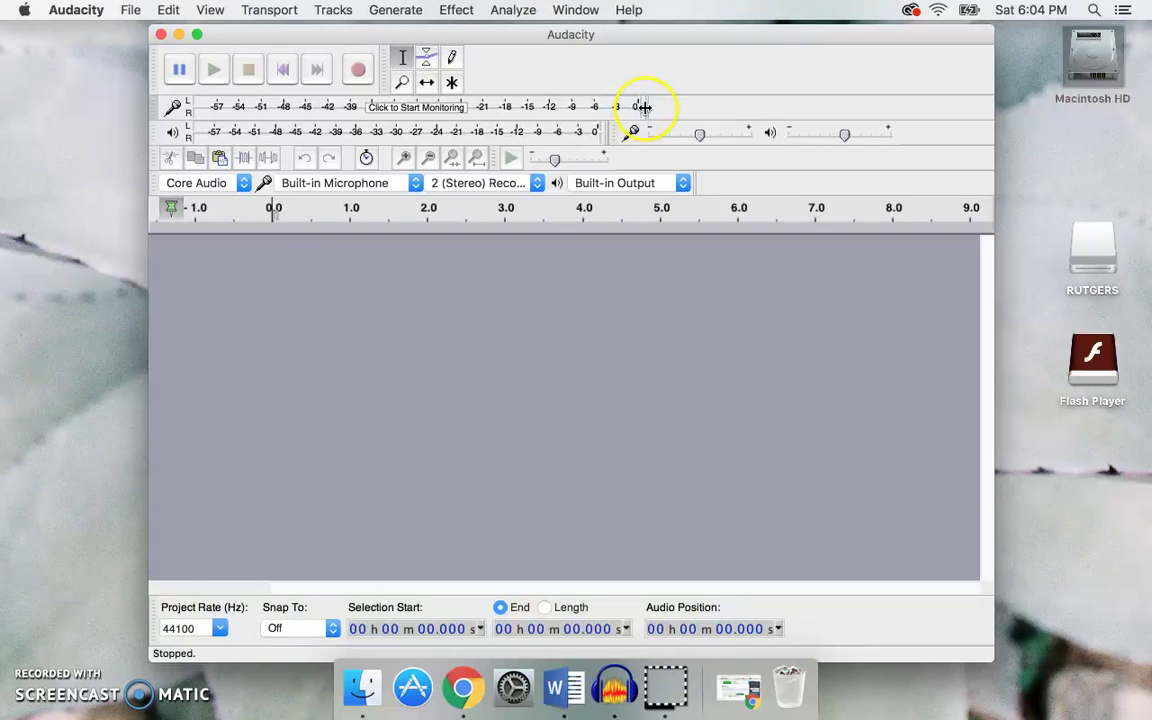
{"action": "mouse_move", "coordinate": [643, 107]}
{"action": "left_mouse_down"}
{"action": "mouse_move", "coordinate": [689, 110]}
{"action": "mouse_move", "coordinate": [555, 108]}
{"action": "mouse_move", "coordinate": [651, 117]}
{"action": "left_mouse_up"}
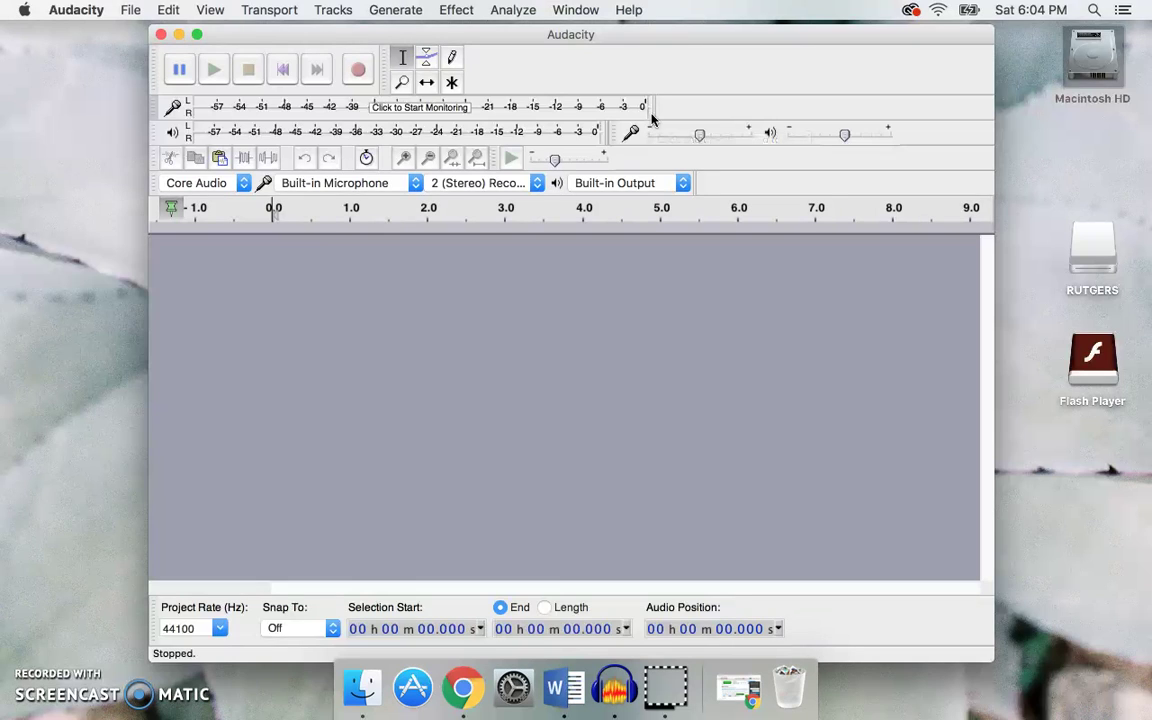
Record about 6.8 seconds of speech into a stereo audio track and play it back
{"action": "left_click", "coordinate": [360, 72]}
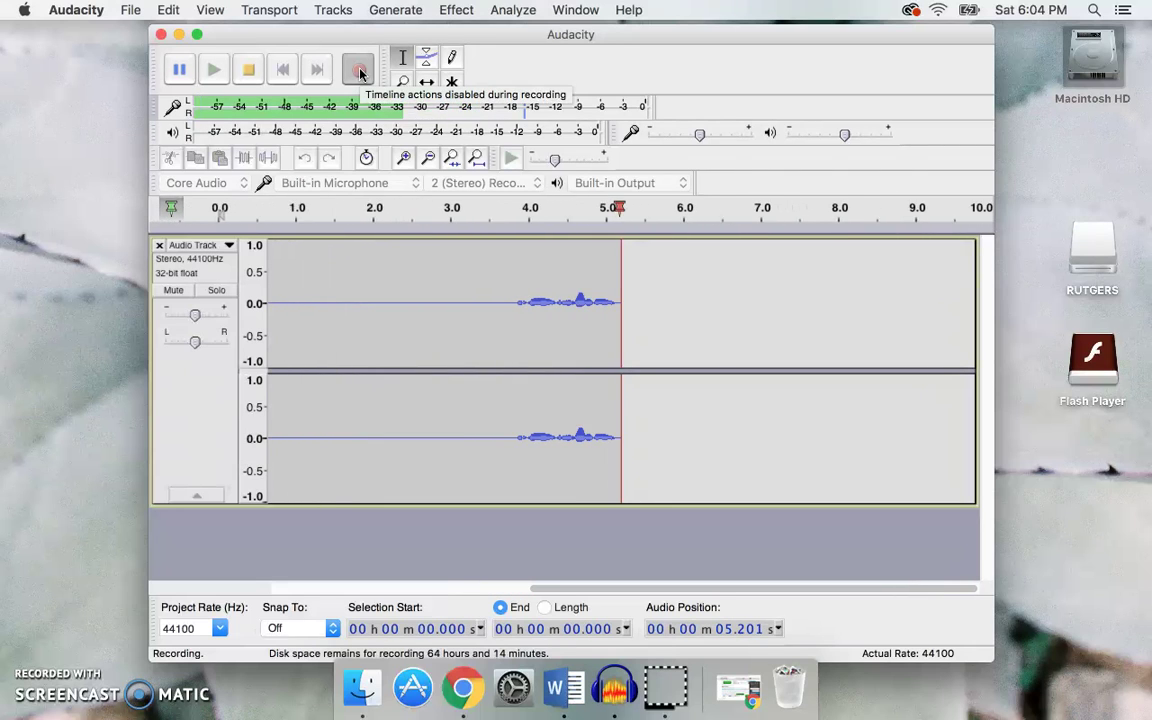
{"action": "left_click", "coordinate": [250, 69]}
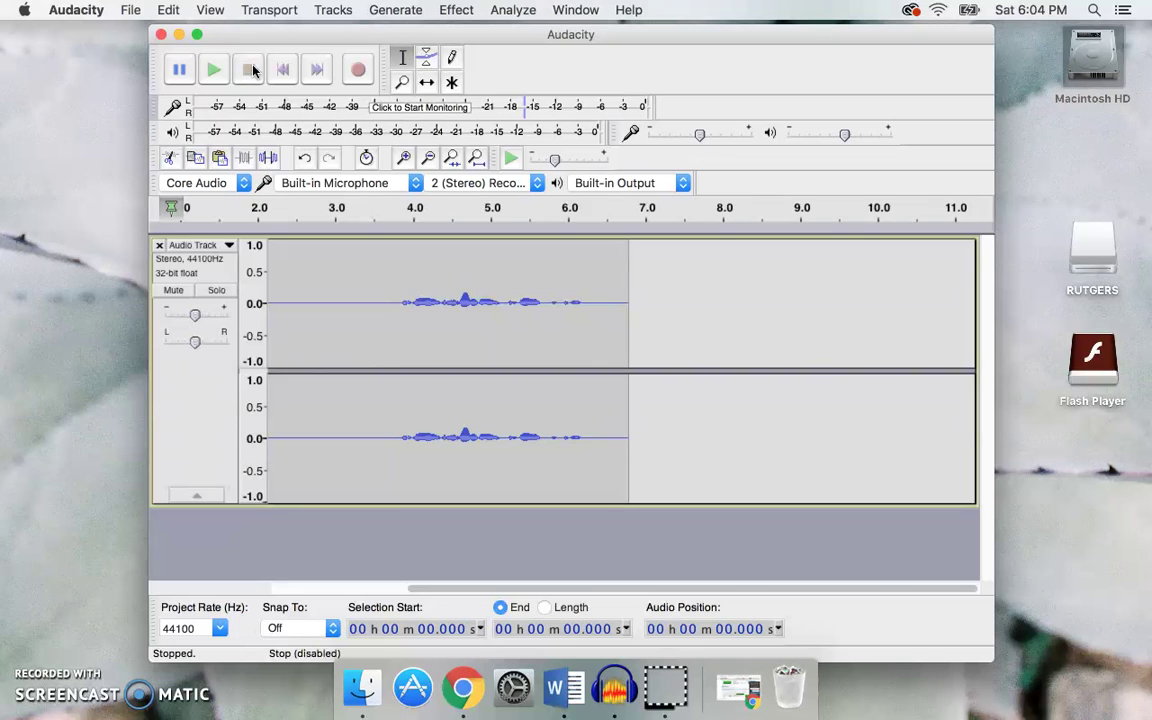
{"action": "left_click", "coordinate": [212, 70]}
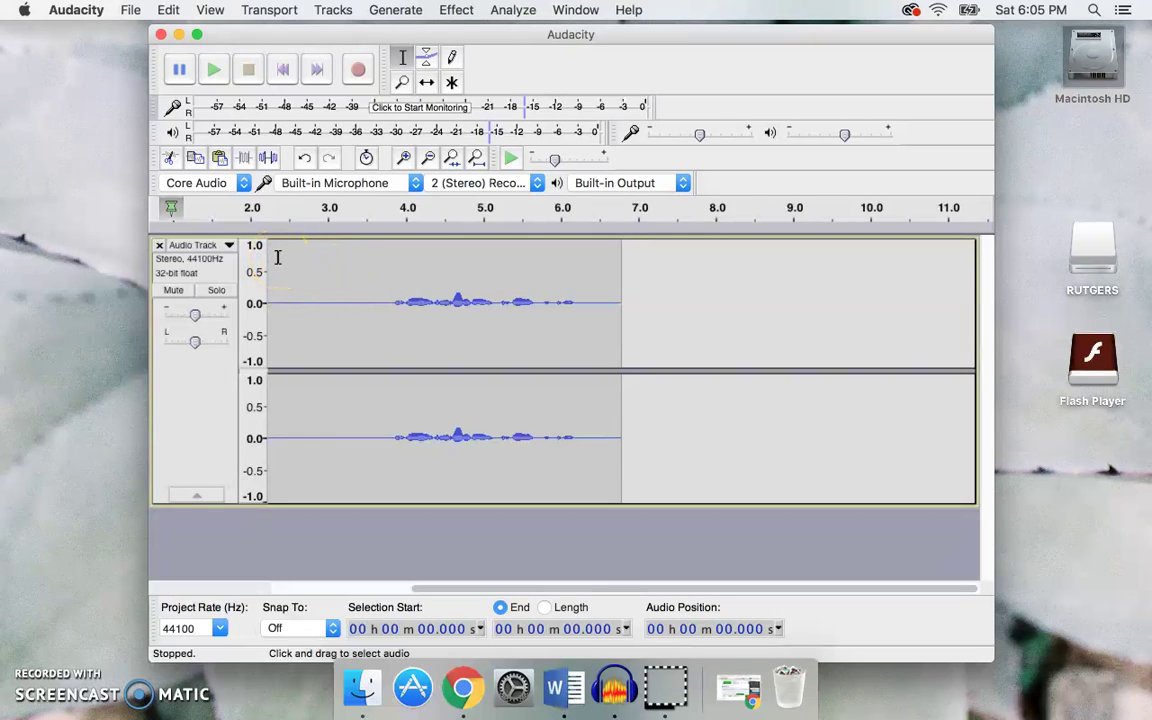
Using the Selection tool, cut the 2.3–3.8 s pause and delete the 4.78–5.29 s tail
{"action": "left_click", "coordinate": [403, 59]}
{"action": "left_click_drag", "start_coordinate": [273, 260], "coordinate": [340, 271]}
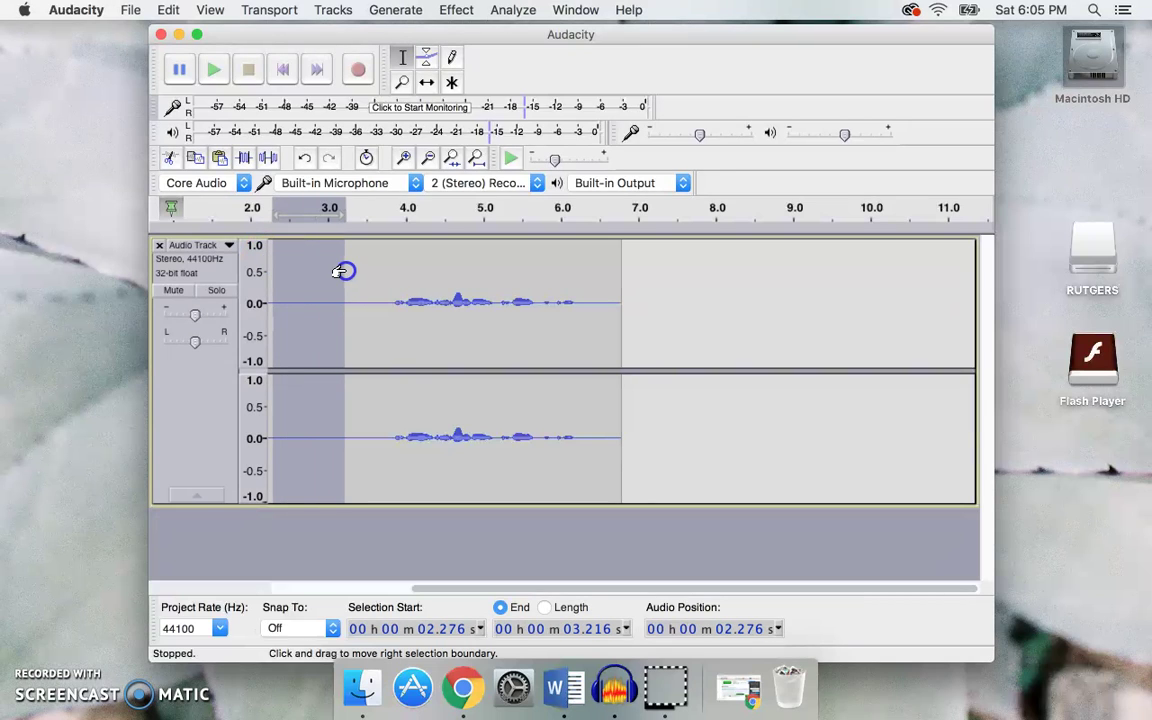
{"action": "left_click", "coordinate": [291, 265]}
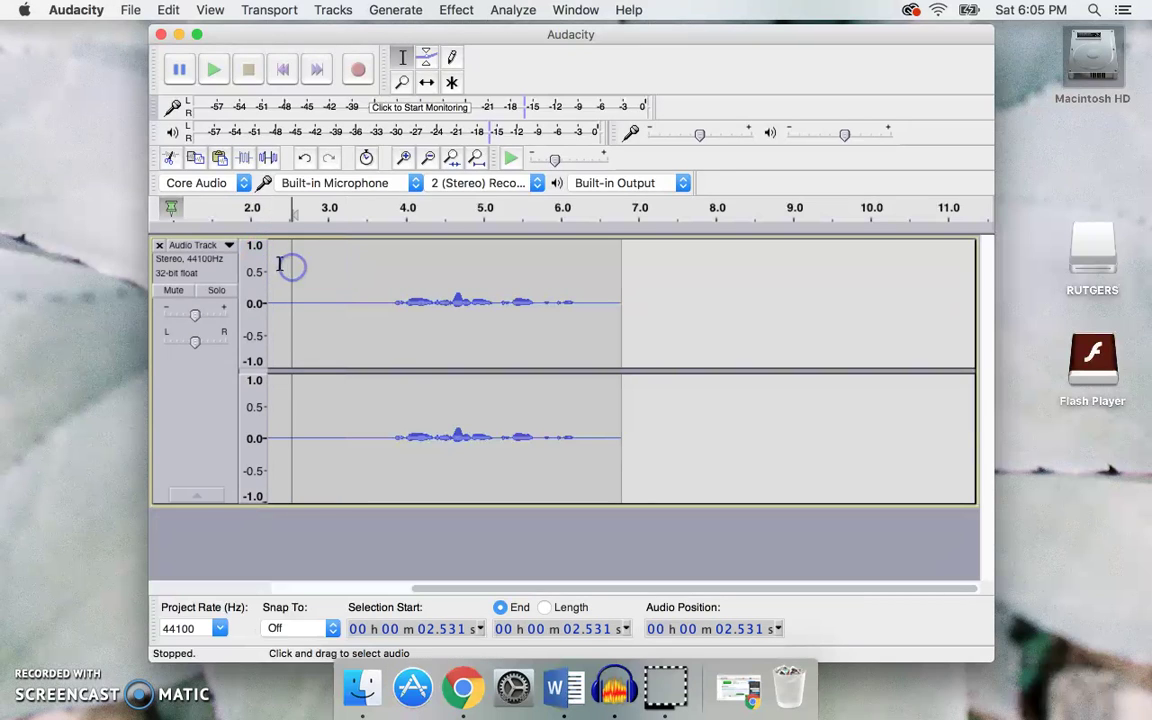
{"action": "left_click_drag", "start_coordinate": [274, 259], "coordinate": [388, 285]}
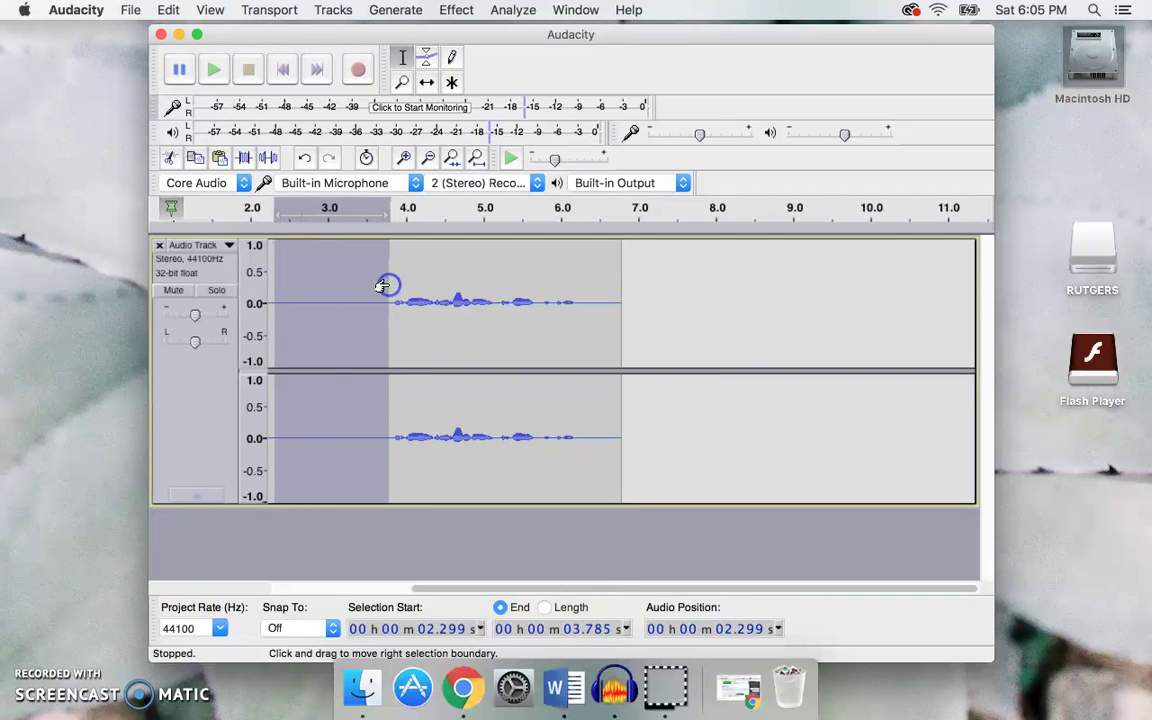
{"action": "left_click", "coordinate": [169, 163]}
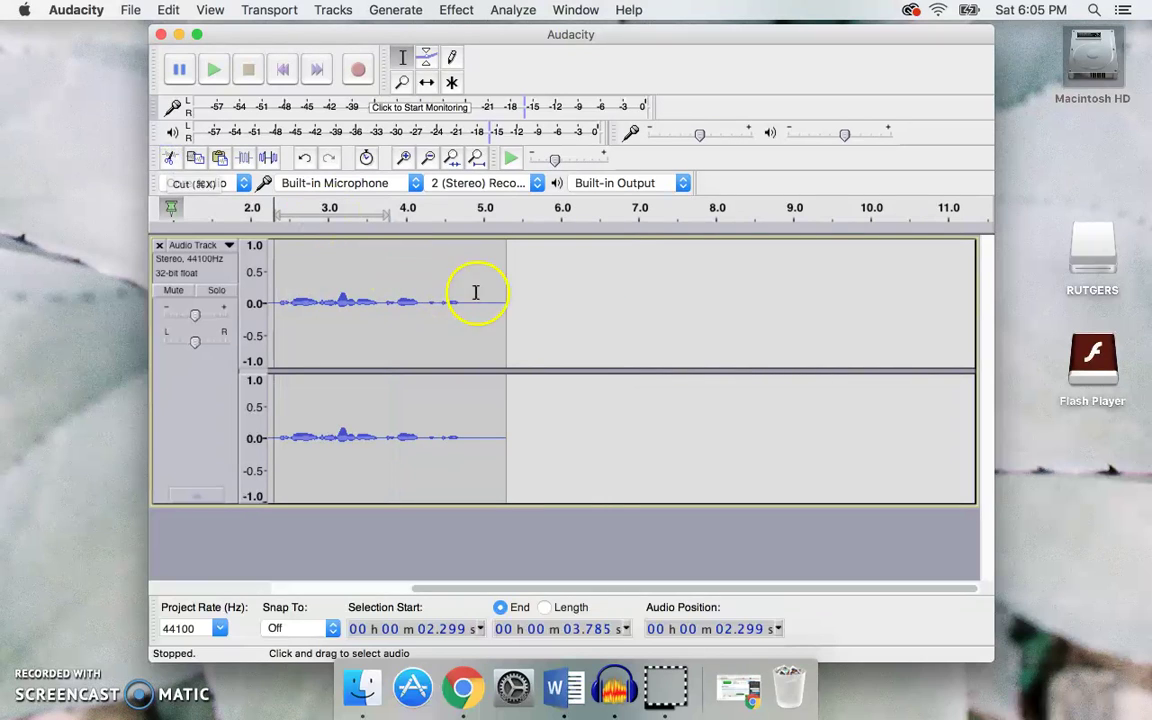
{"action": "left_click_drag", "start_coordinate": [468, 249], "coordinate": [504, 252]}
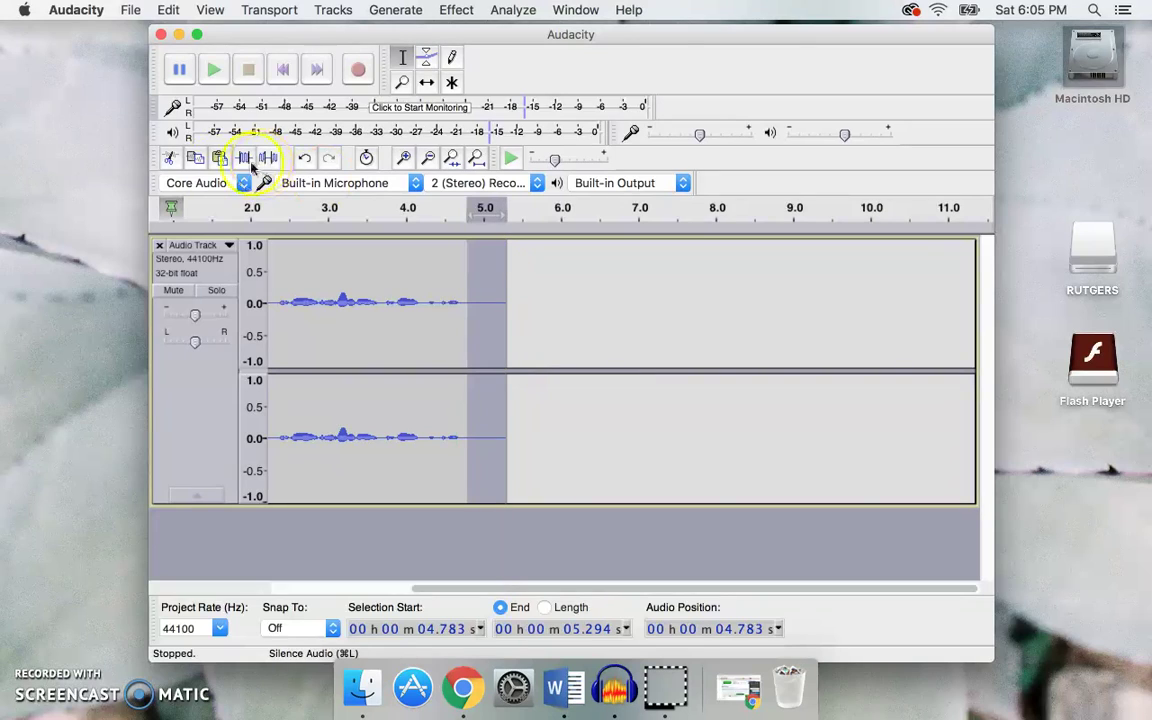
{"action": "left_click", "coordinate": [171, 162]}
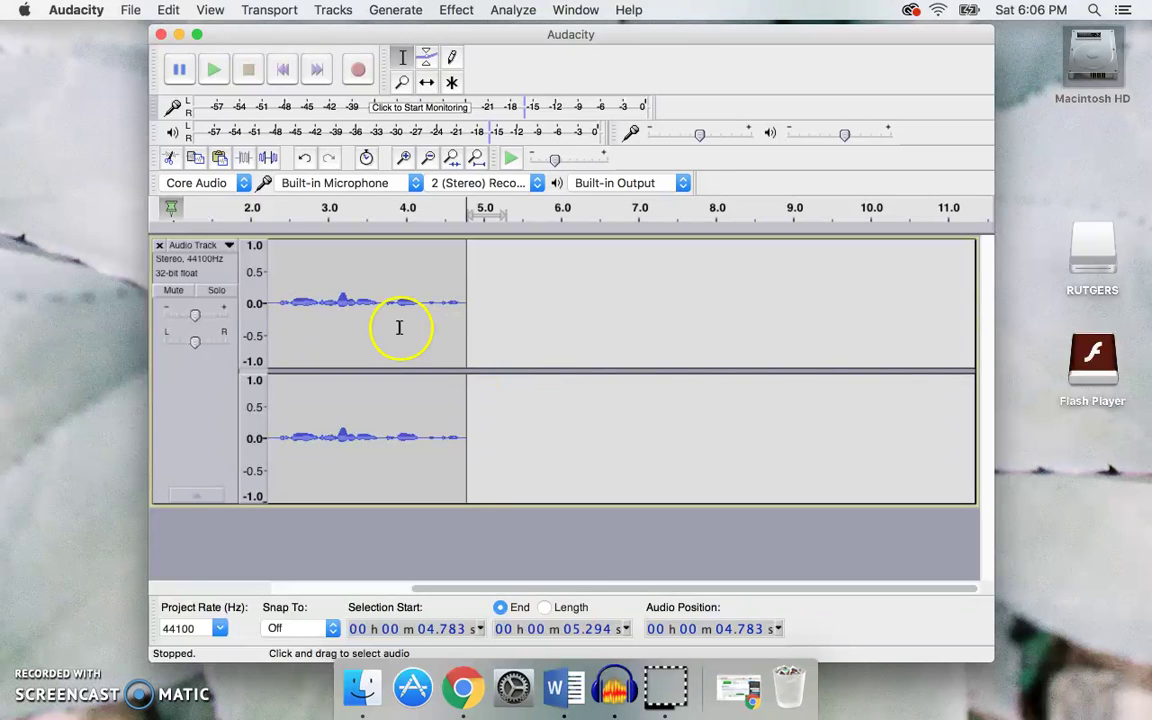
Select 2.3–4.7 s and normalize it to a -3.5 dB peak with DC offset removed
{"action": "left_click_drag", "start_coordinate": [276, 297], "coordinate": [462, 320]}
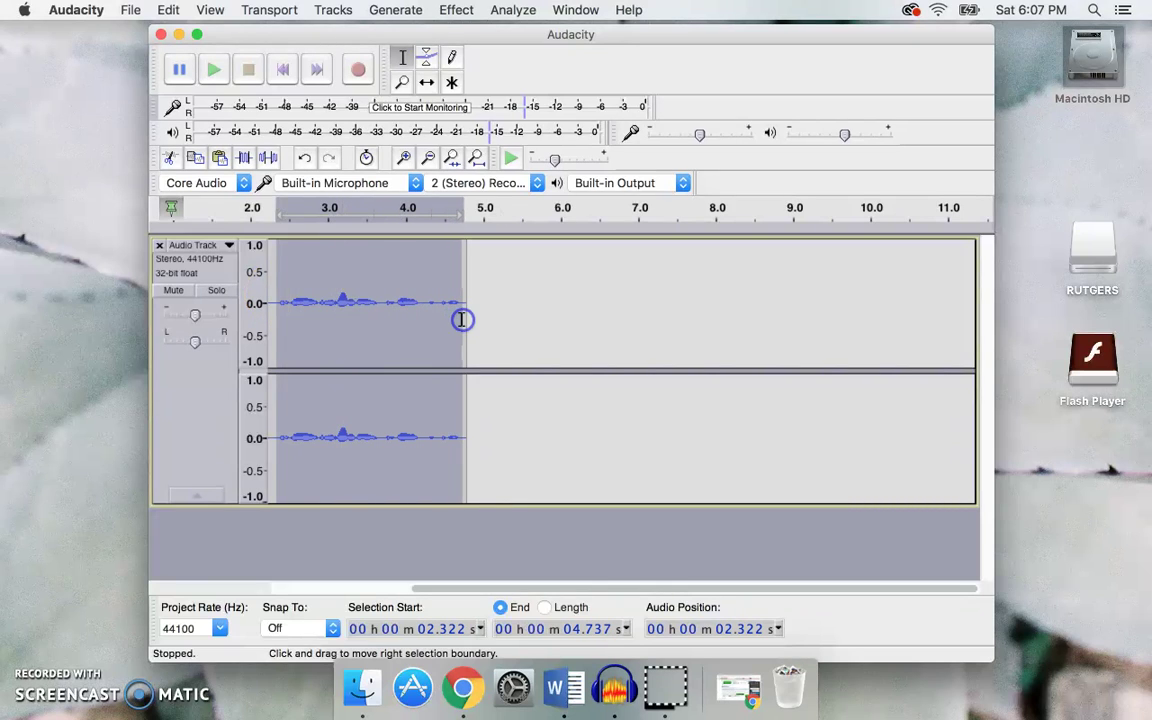
{"action": "left_click", "coordinate": [452, 12]}
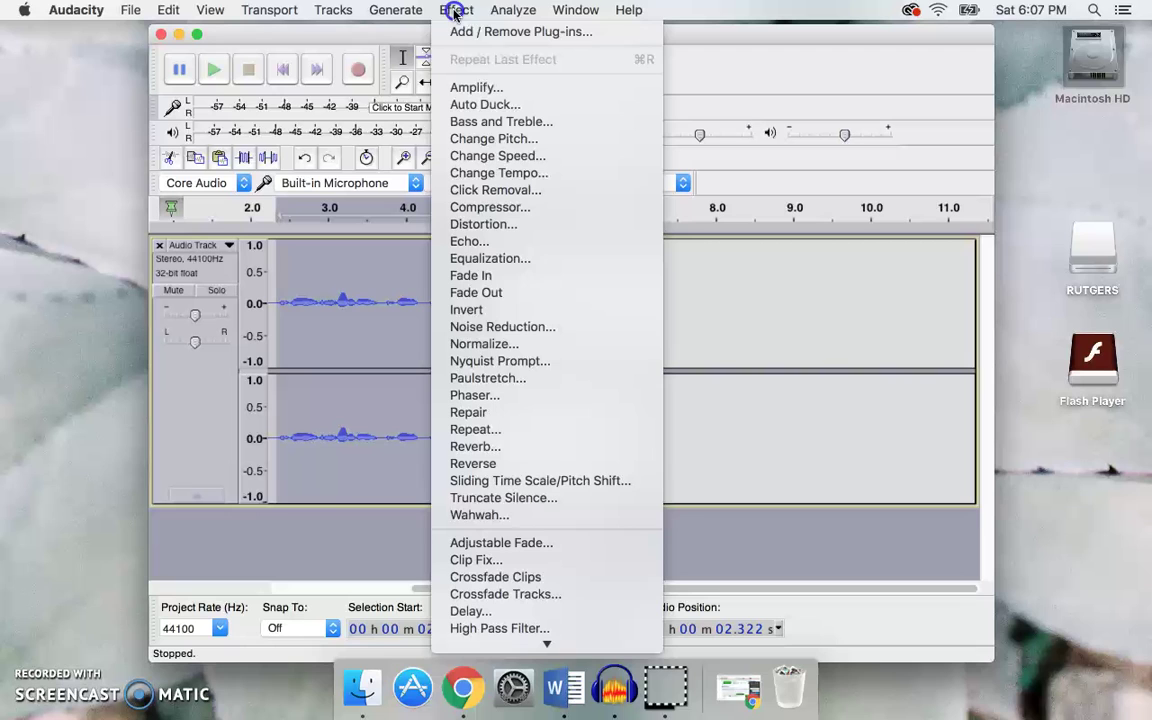
{"action": "left_click", "coordinate": [478, 346]}
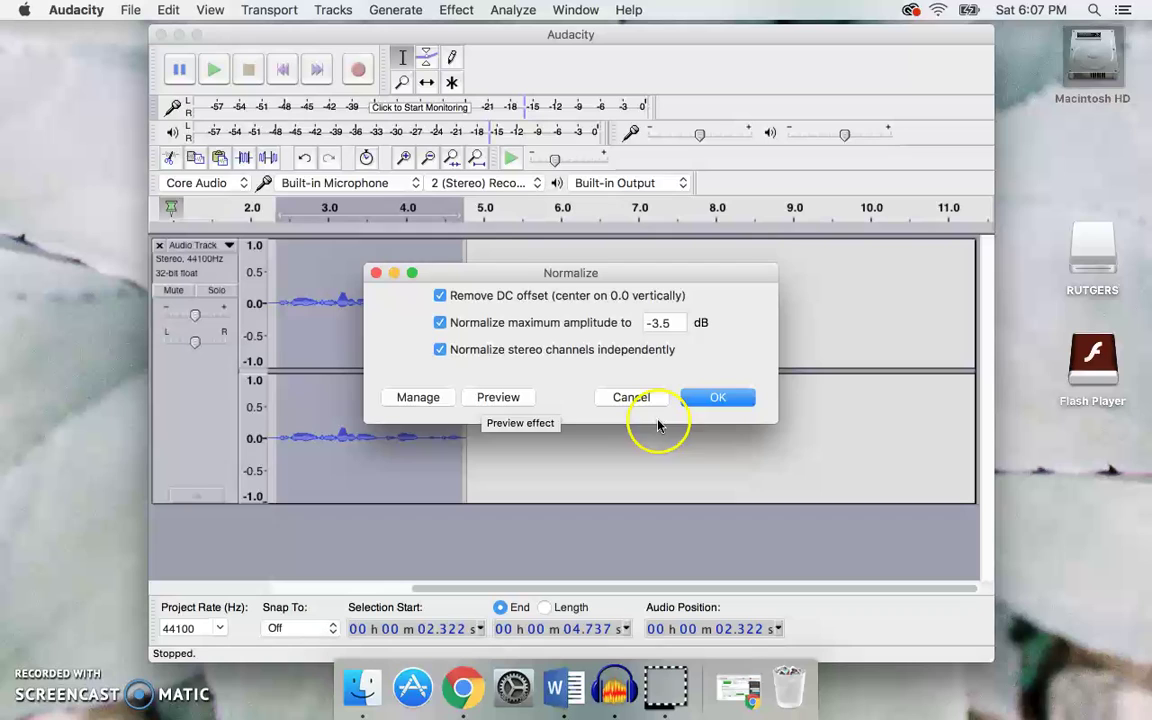
{"action": "left_click", "coordinate": [730, 399]}
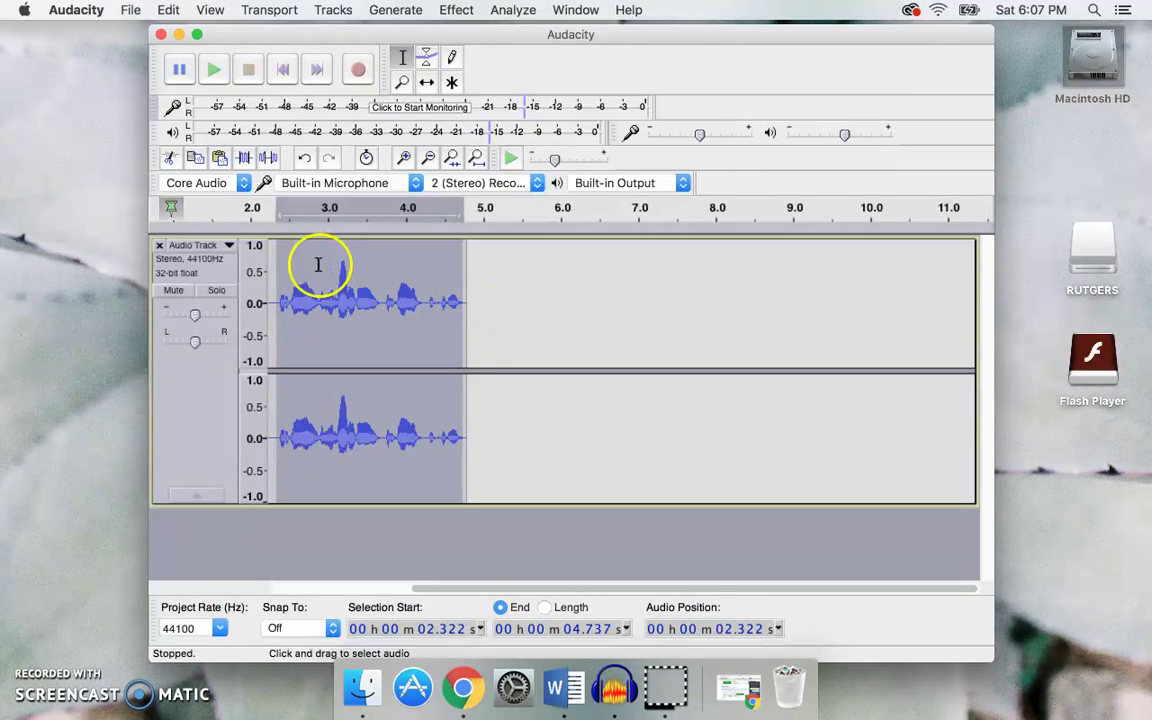
Reselect the normalized voice audio and bring up the Effect menu
{"action": "left_click", "coordinate": [288, 257]}
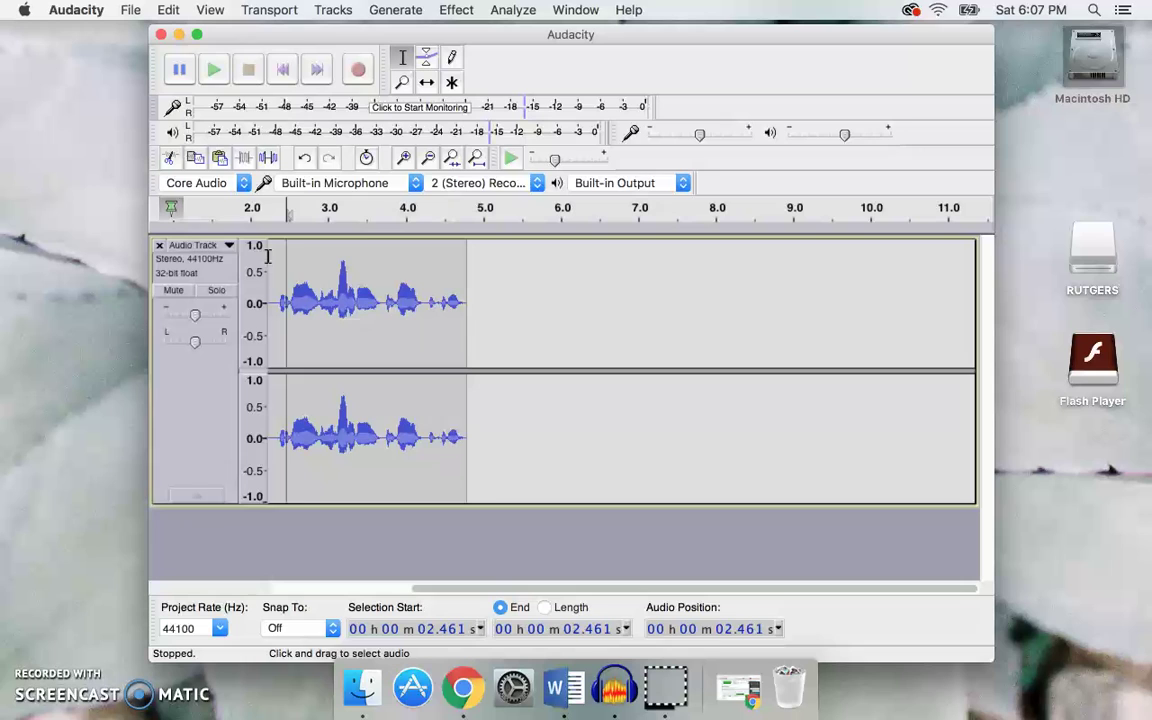
{"action": "left_click_drag", "start_coordinate": [270, 257], "coordinate": [466, 283]}
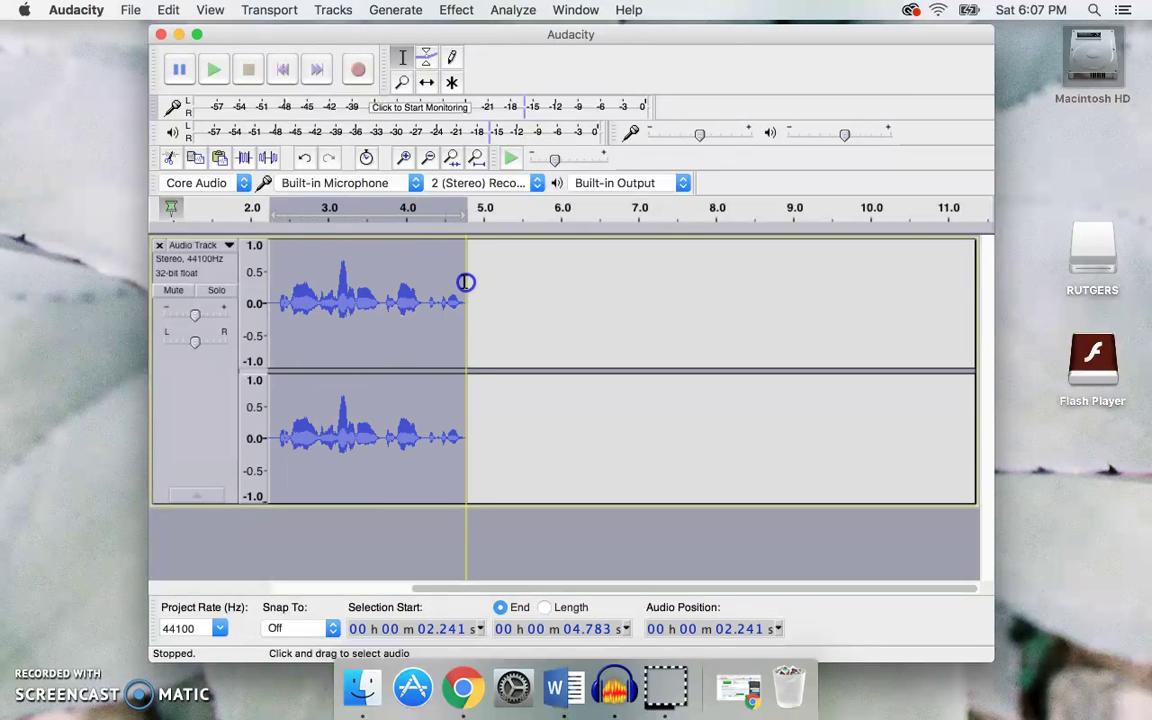
{"action": "left_click", "coordinate": [455, 10]}
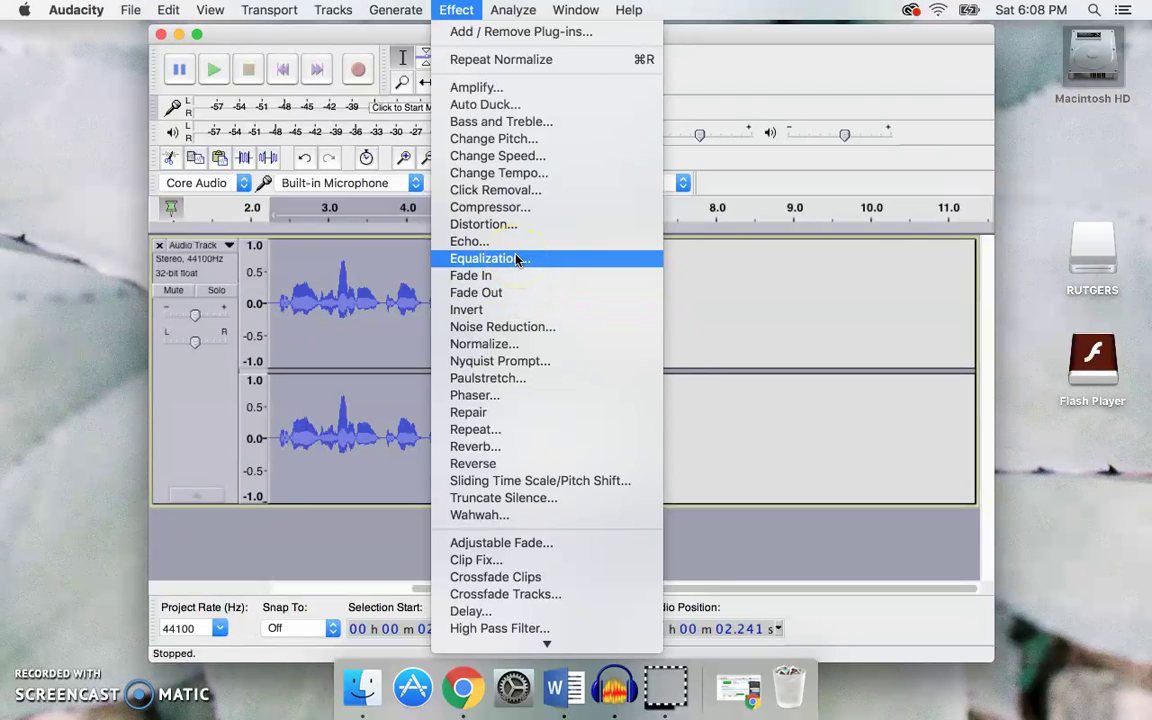
Raise the 60 Hz, 30 Hz and 20 Hz equalization bands slightly and apply the curve
{"action": "left_click", "coordinate": [515, 258]}
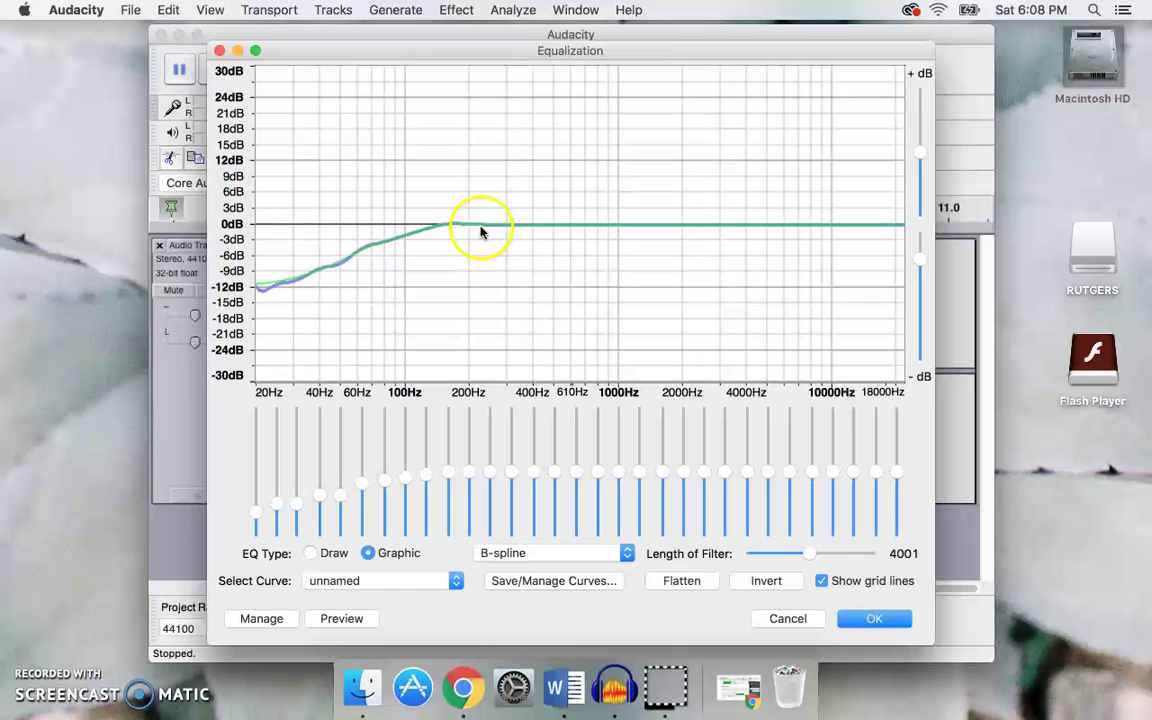
{"action": "left_click", "coordinate": [342, 496]}
{"action": "left_click_drag", "start_coordinate": [342, 496], "coordinate": [319, 493]}
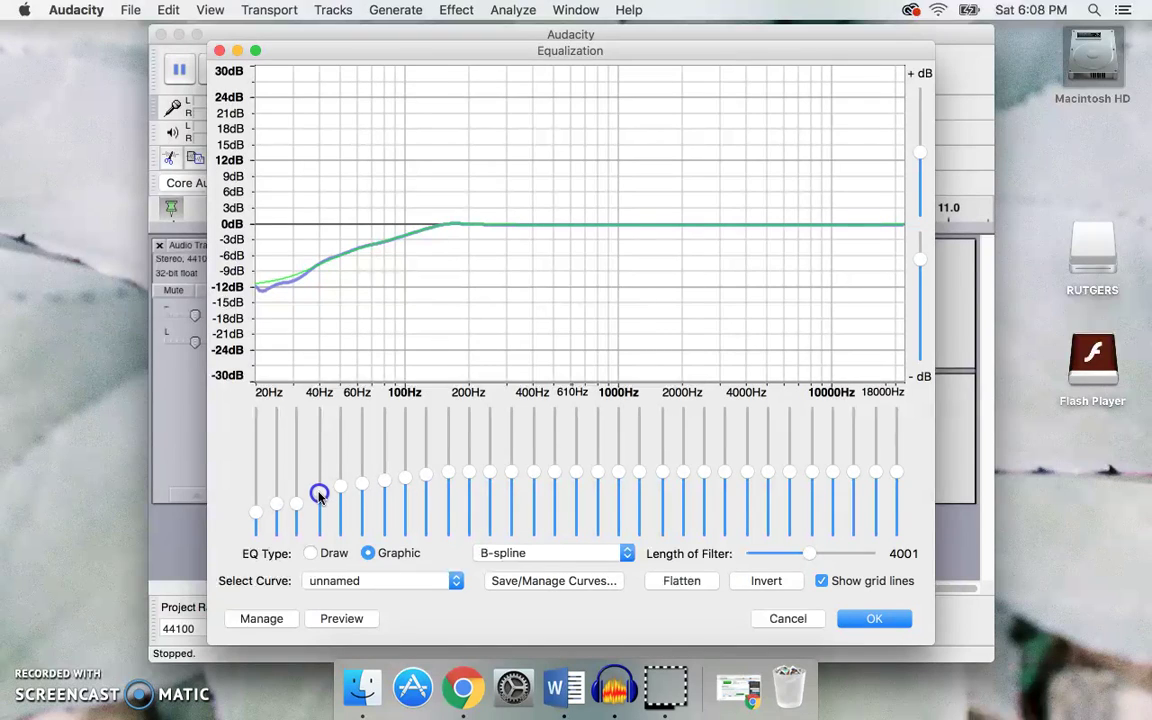
{"action": "left_click", "coordinate": [295, 502]}
{"action": "left_click_drag", "start_coordinate": [295, 502], "coordinate": [256, 504]}
{"action": "left_click", "coordinate": [256, 511]}
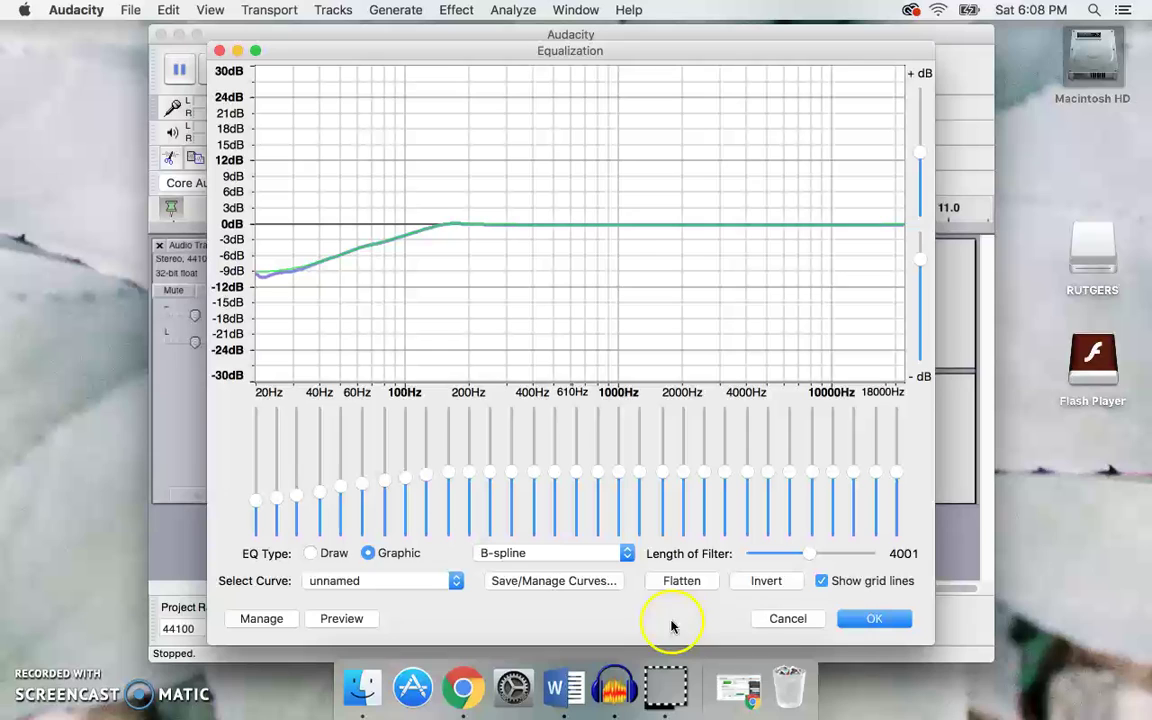
{"action": "left_click", "coordinate": [872, 628]}
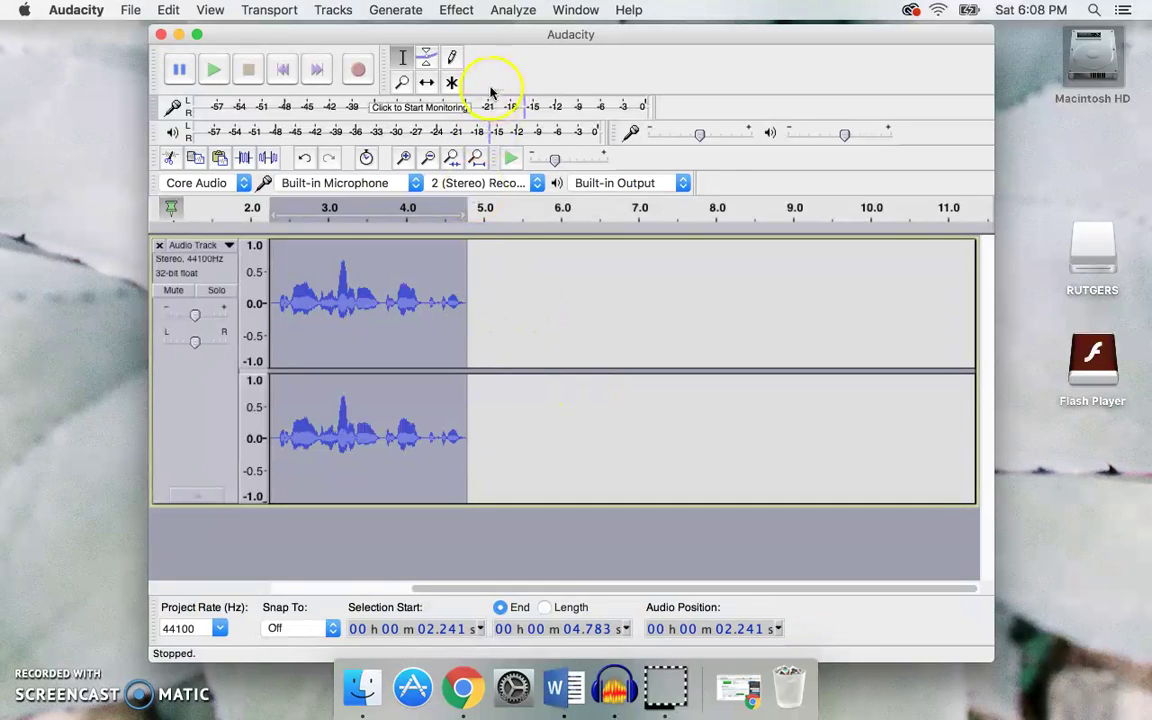
Run the Compressor at -21 dB threshold, -40 dB noise floor, 2:1 ratio, make-up gain to 0 dB
{"action": "left_click", "coordinate": [456, 10]}
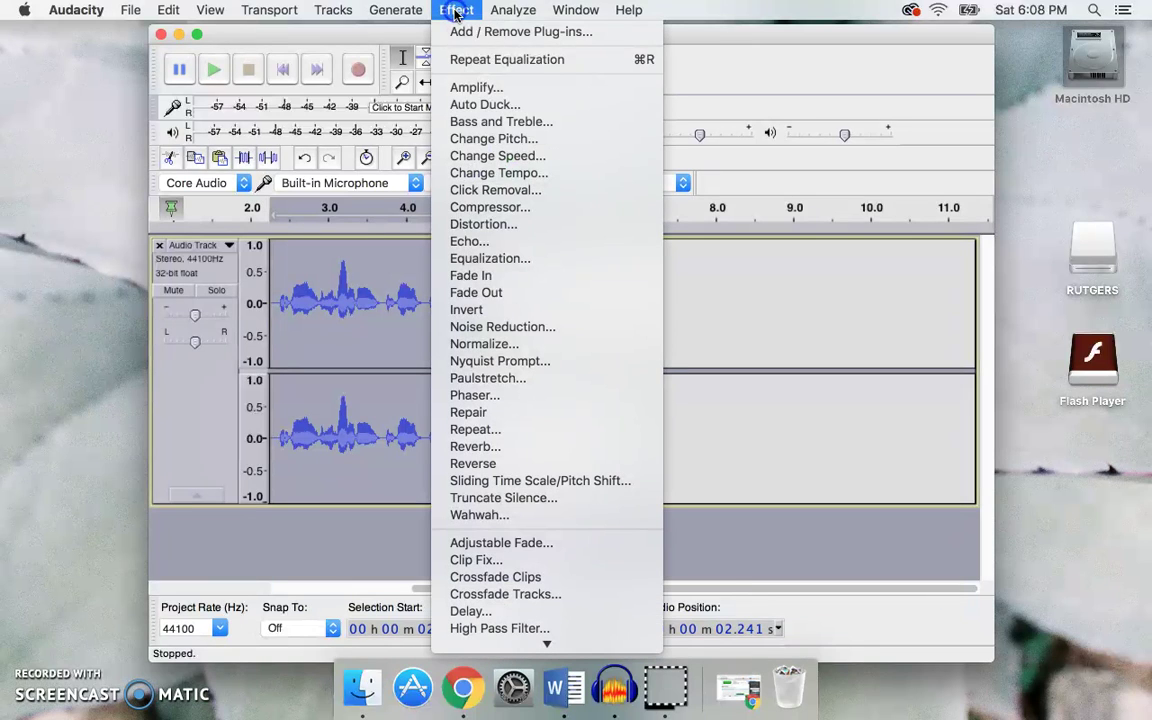
{"action": "left_click", "coordinate": [481, 210]}
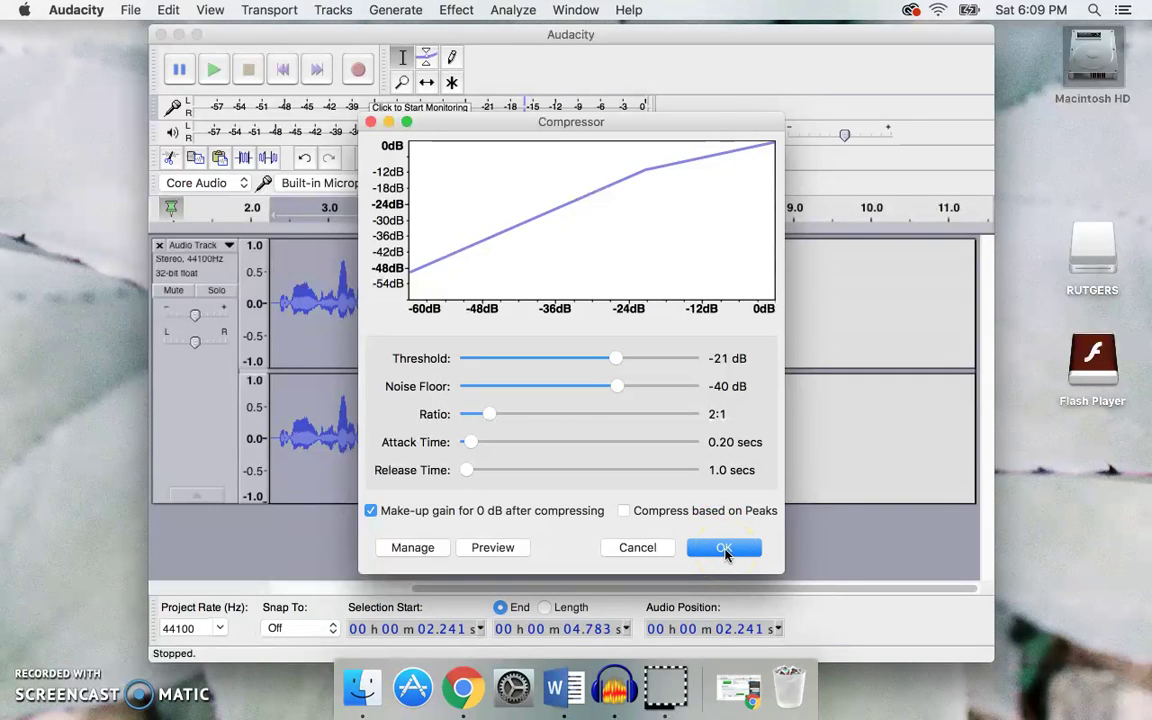
{"action": "left_click", "coordinate": [726, 553]}
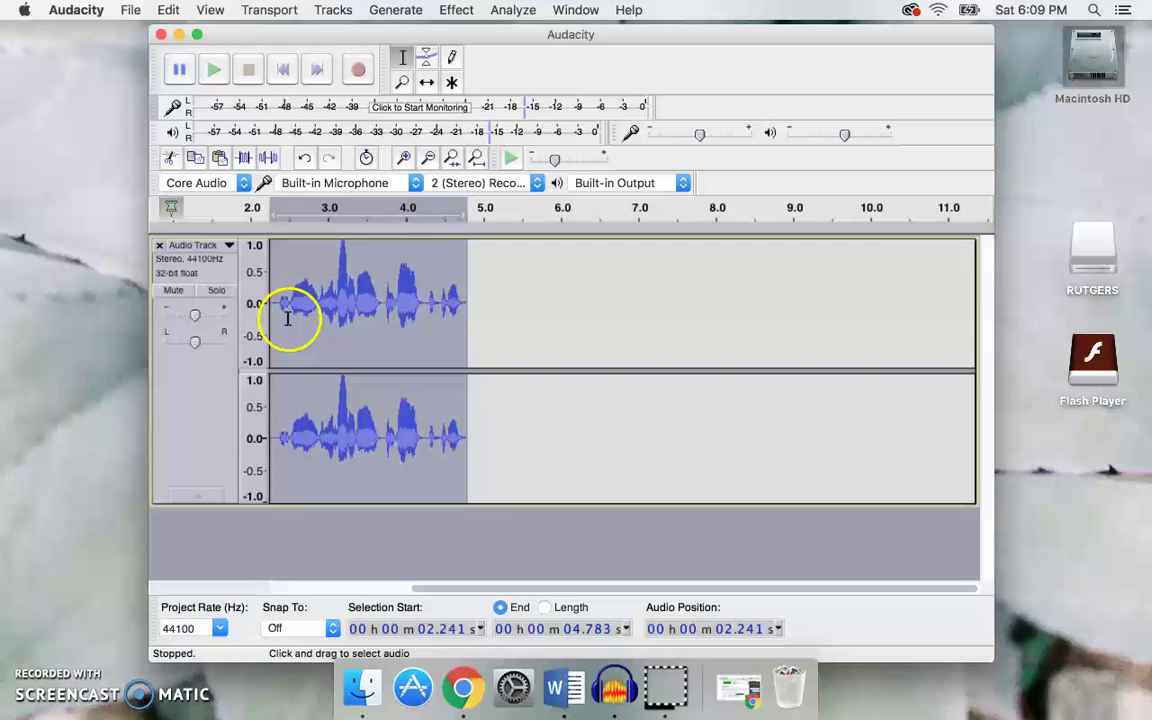
Zoom in three times and select the short burst from 3.148 to 3.225 seconds
{"action": "left_click", "coordinate": [405, 160]}
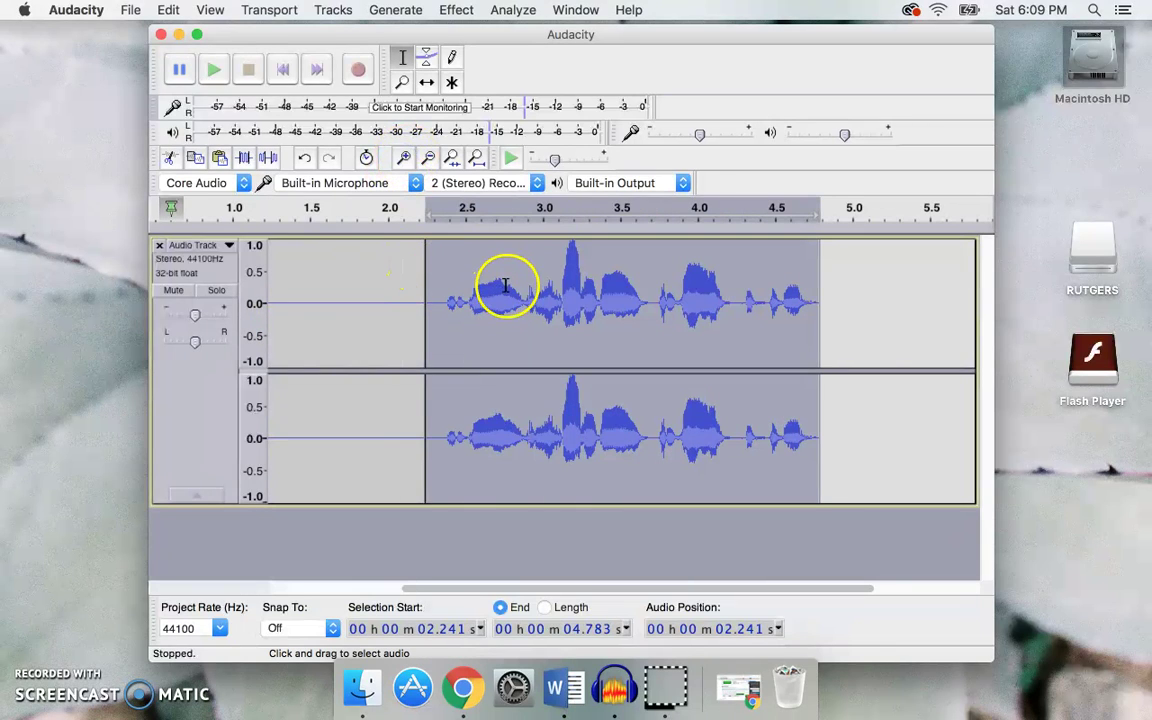
{"action": "left_click", "coordinate": [403, 158]}
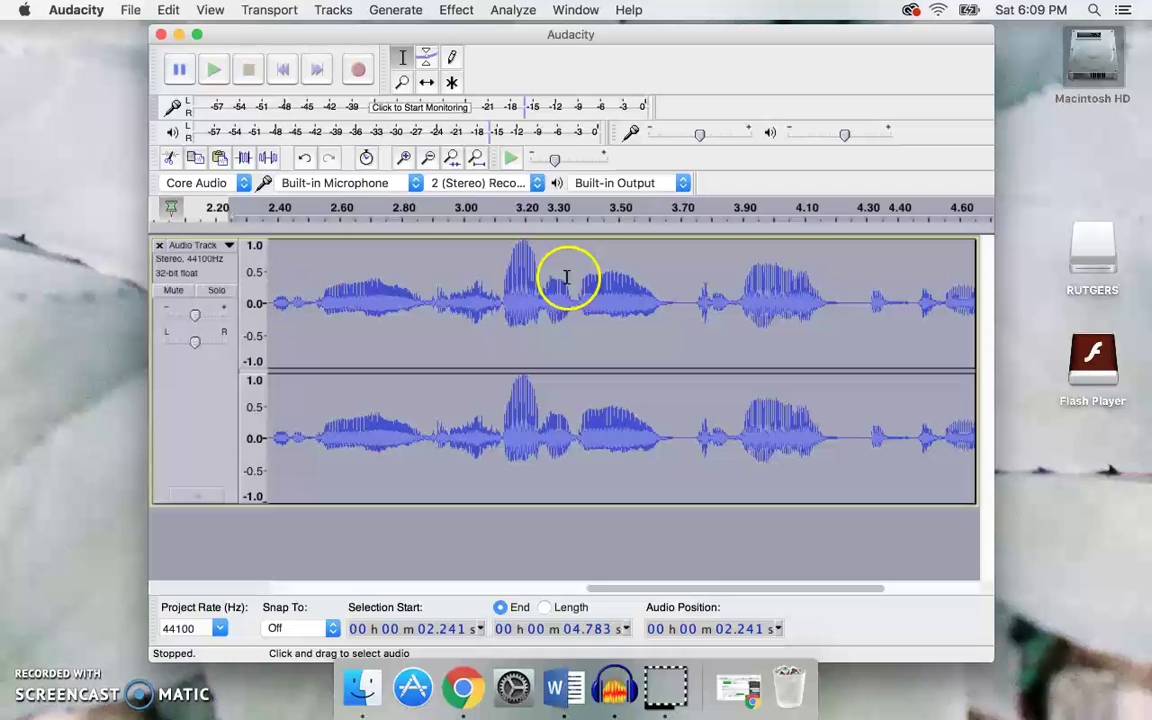
{"action": "left_click", "coordinate": [403, 158]}
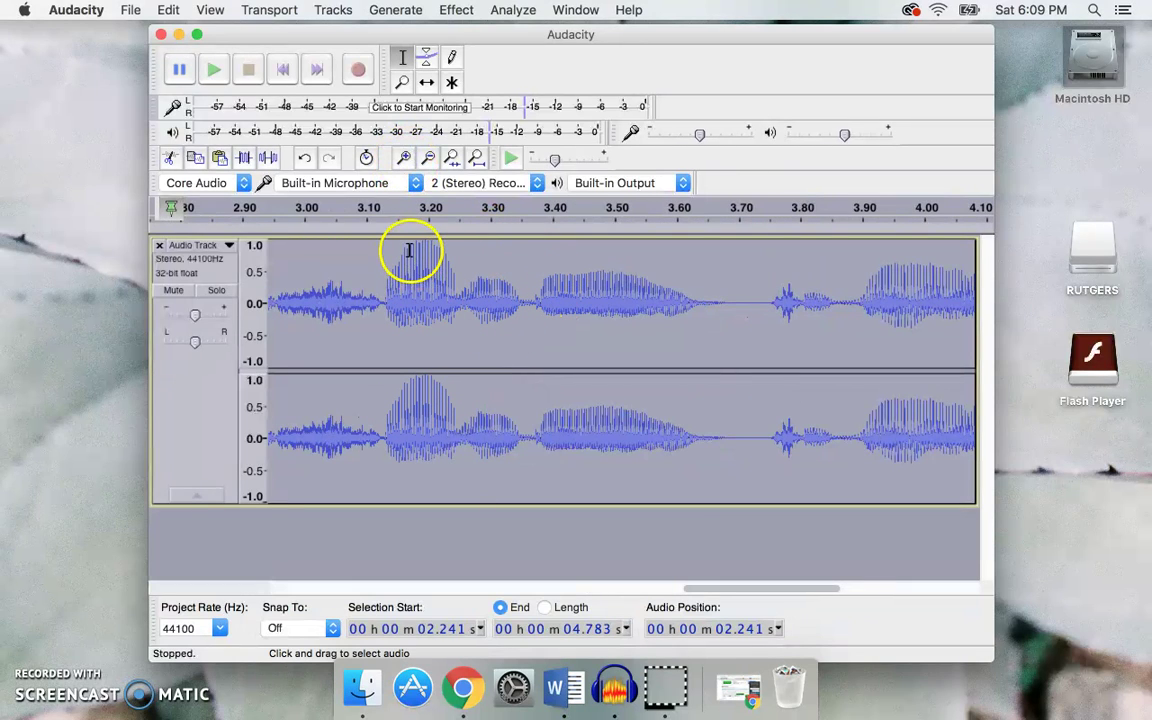
{"action": "left_click_drag", "start_coordinate": [396, 249], "coordinate": [440, 252]}
Apply the Compressor with the same settings to that short selection
{"action": "left_click", "coordinate": [456, 10]}
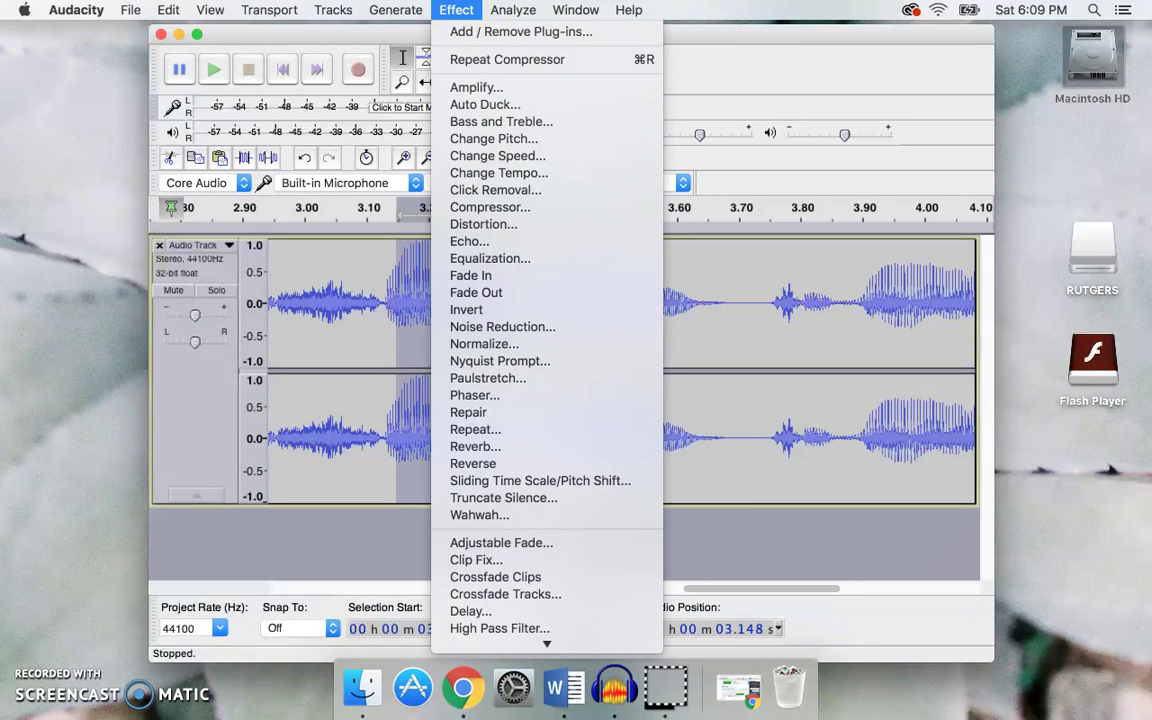
{"action": "left_click", "coordinate": [465, 206]}
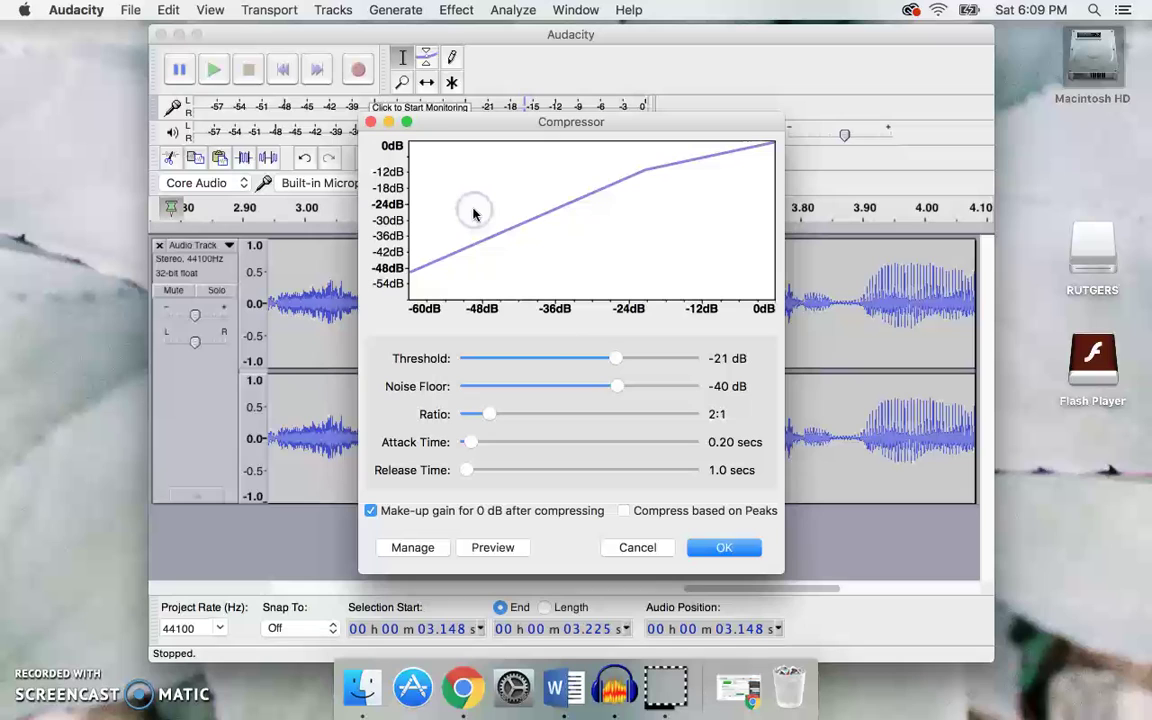
{"action": "left_click", "coordinate": [724, 547]}
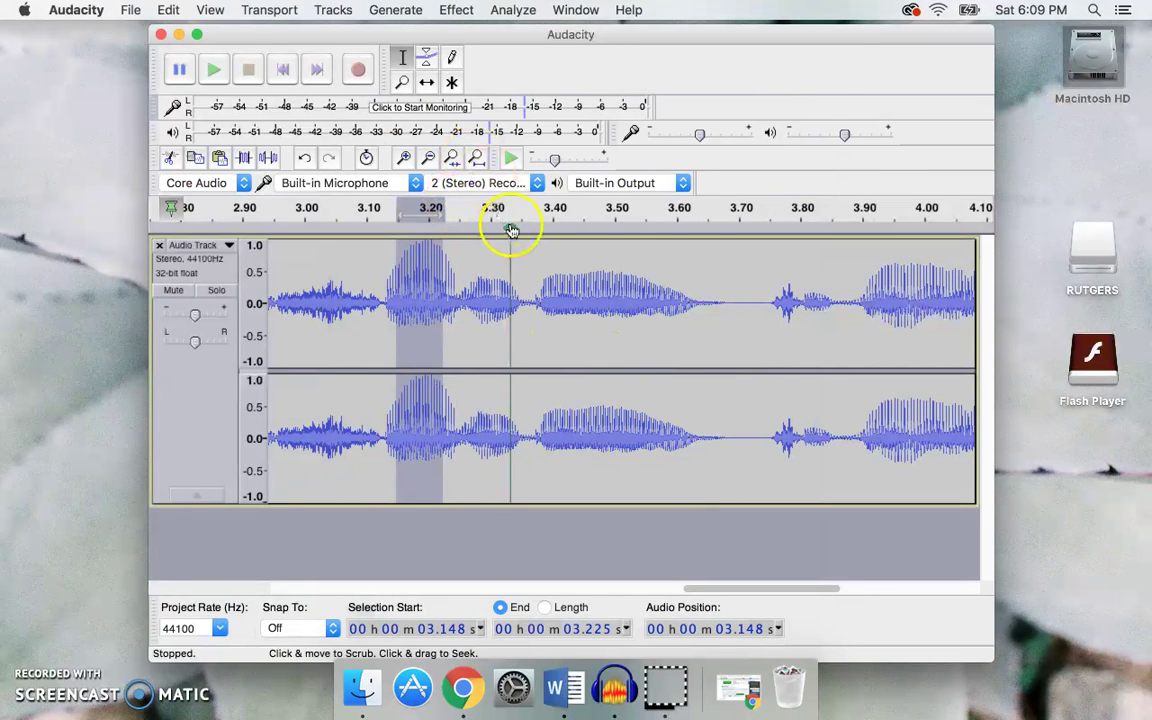
{"action": "left_click", "coordinate": [456, 10]}
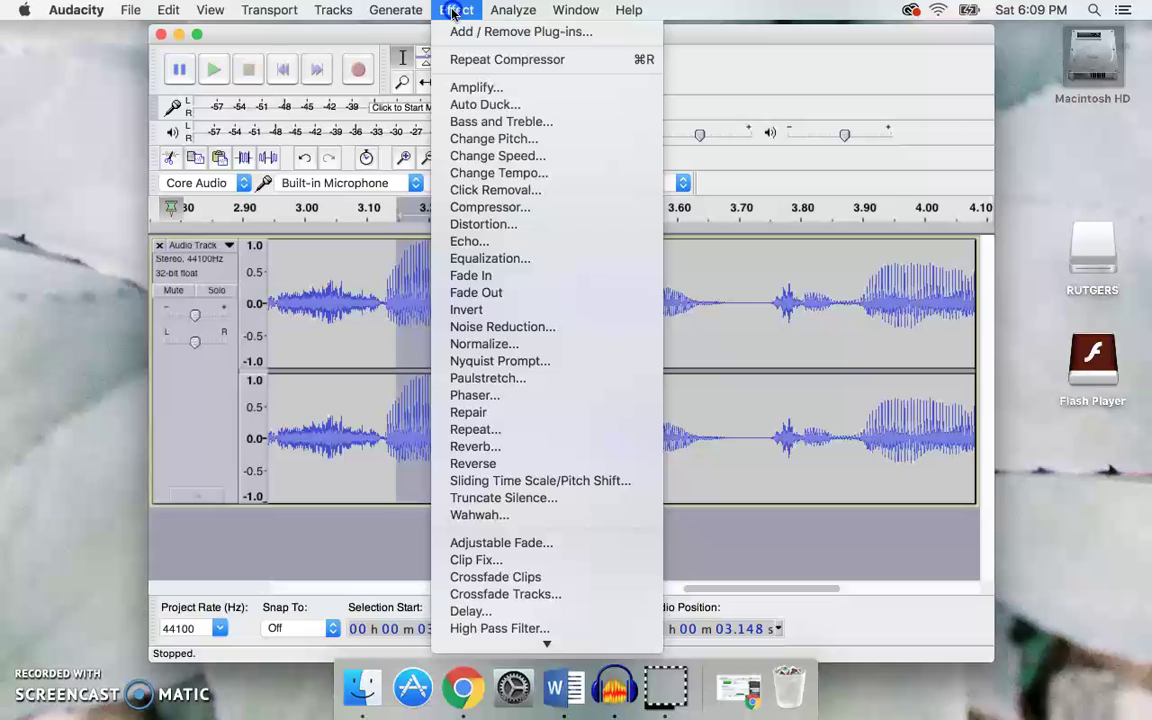
Adjust the 100 Hz, 80 Hz and 60 Hz equalization bands and apply them to the stretch
{"action": "left_click", "coordinate": [500, 258]}
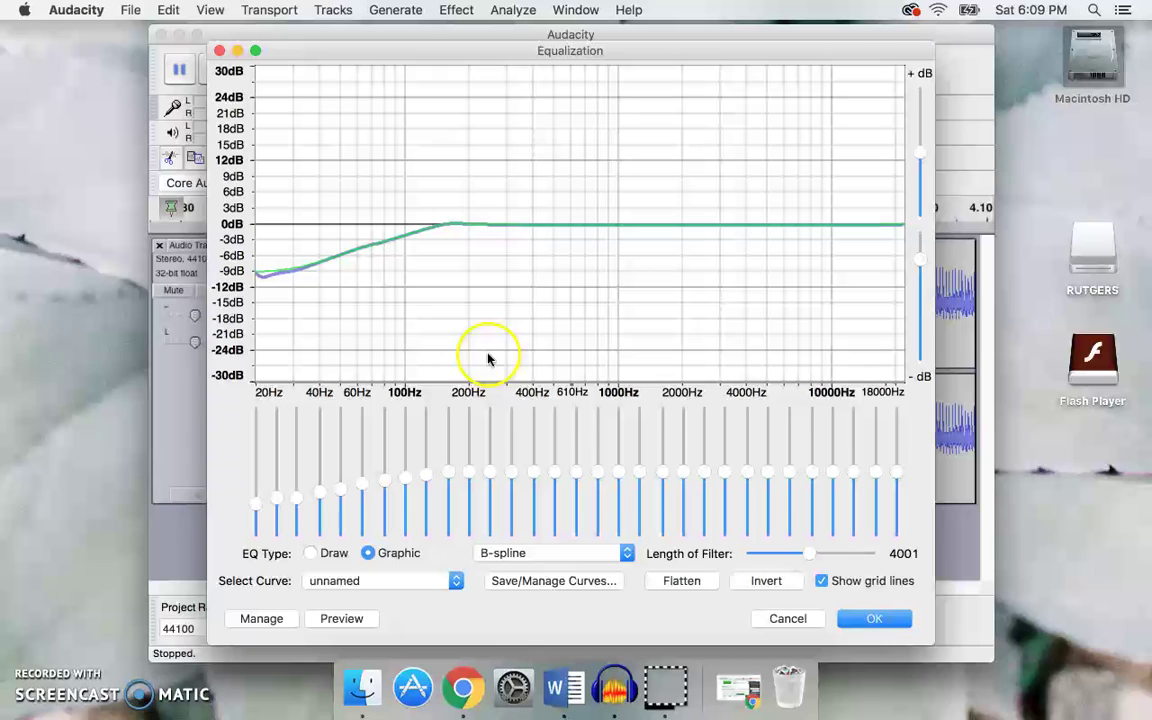
{"action": "left_click", "coordinate": [403, 479]}
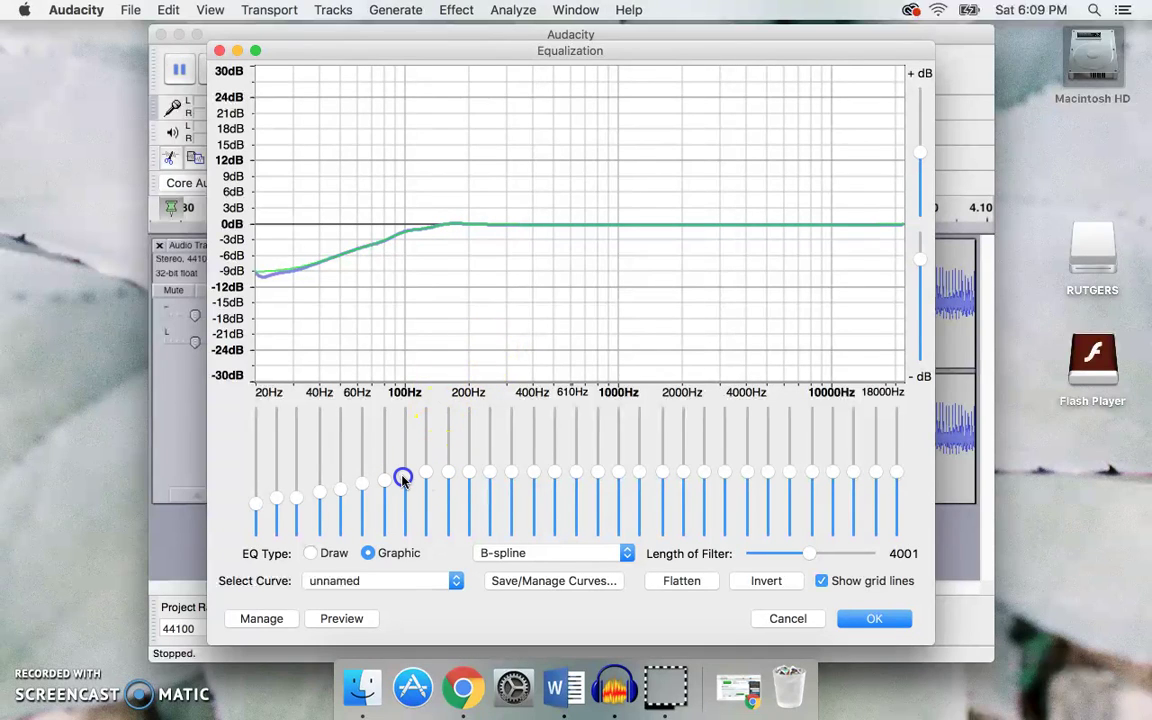
{"action": "left_click", "coordinate": [382, 480]}
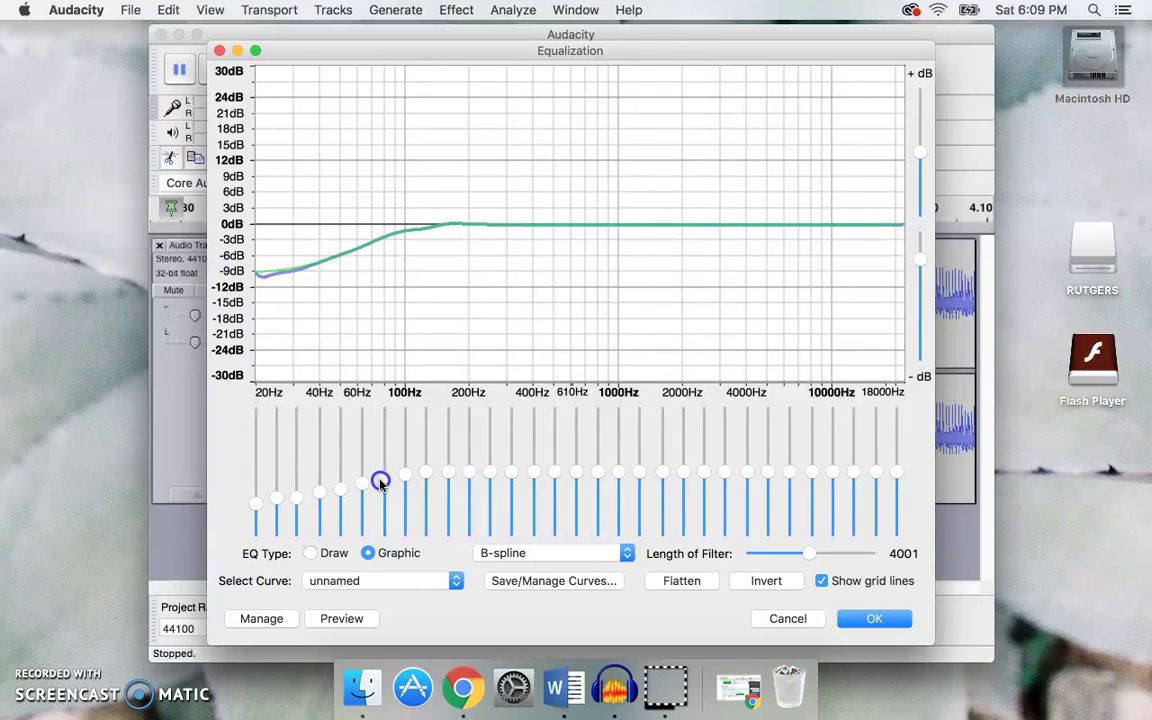
{"action": "left_click", "coordinate": [361, 482]}
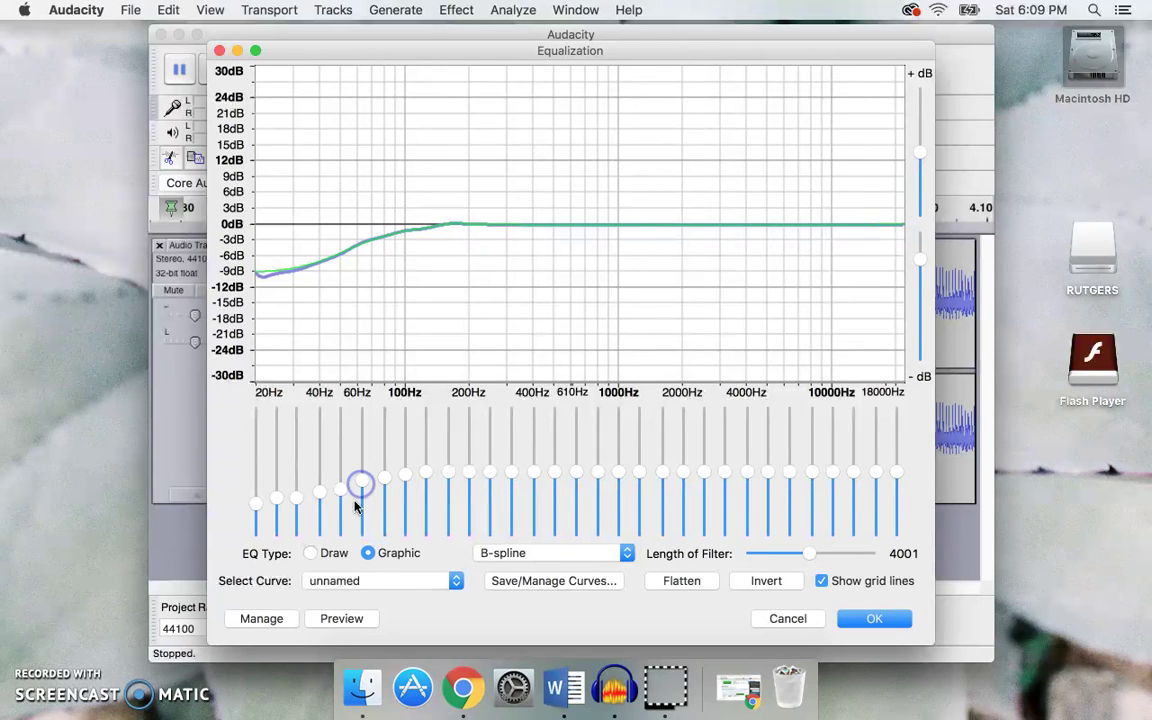
{"action": "left_click", "coordinate": [376, 564]}
{"action": "left_click", "coordinate": [870, 618]}
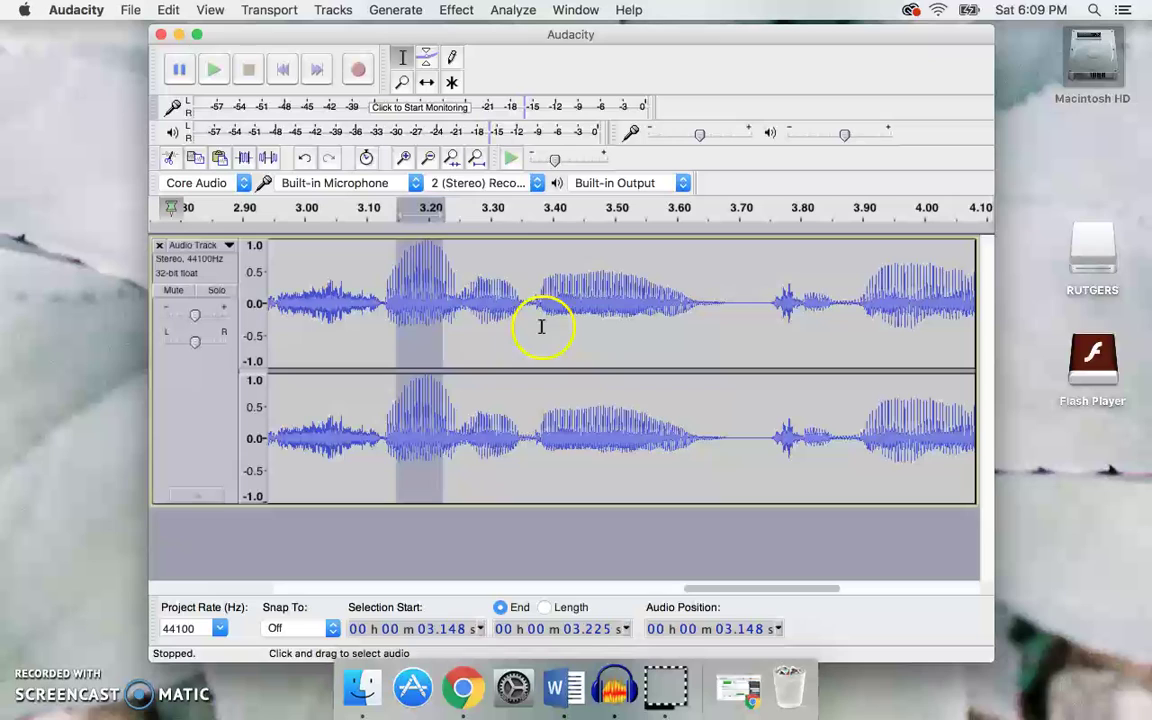
Normalize the short stretch to a maximum amplitude of -6 dB
{"action": "left_click", "coordinate": [470, 12]}
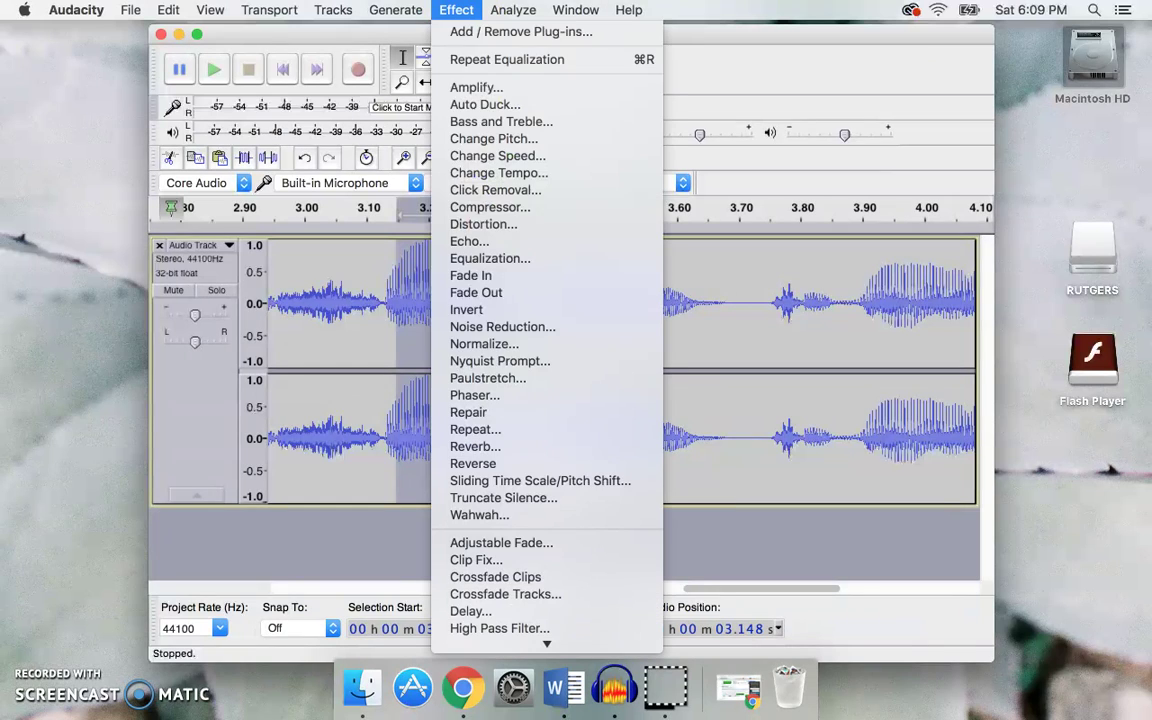
{"action": "left_click", "coordinate": [474, 343]}
{"action": "left_click", "coordinate": [657, 322]}
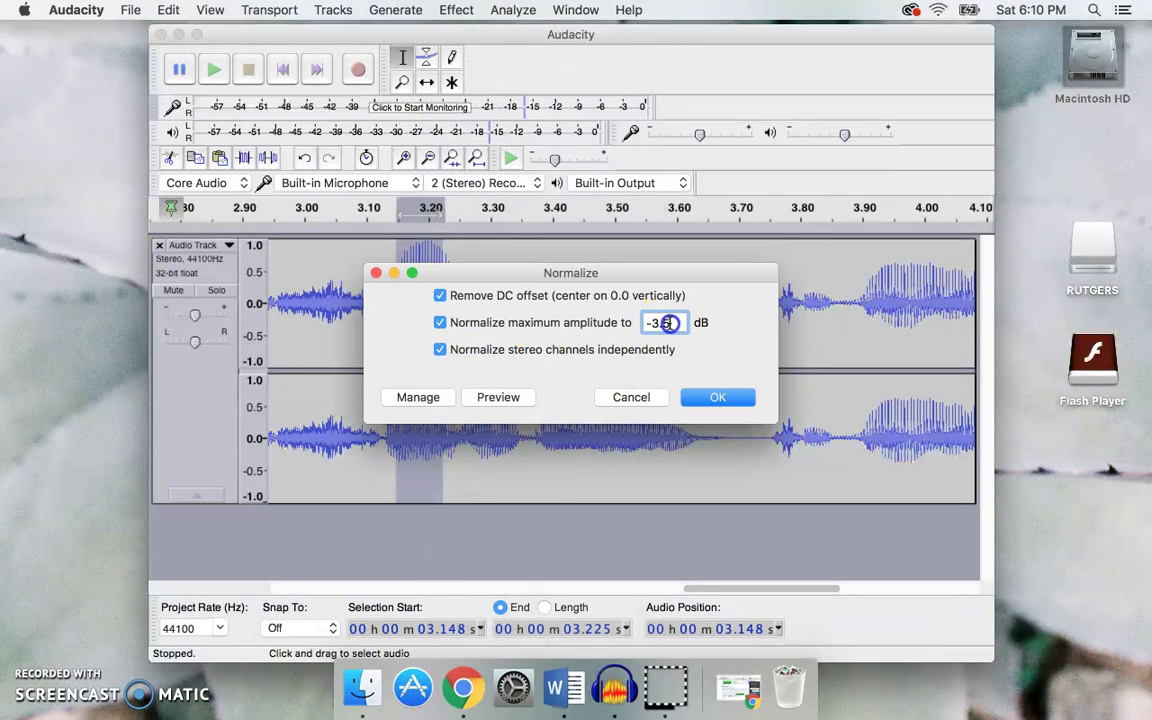
{"action": "double_click", "coordinate": [657, 322]}
{"action": "type", "text": "6"}
{"action": "left_click", "coordinate": [717, 397]}
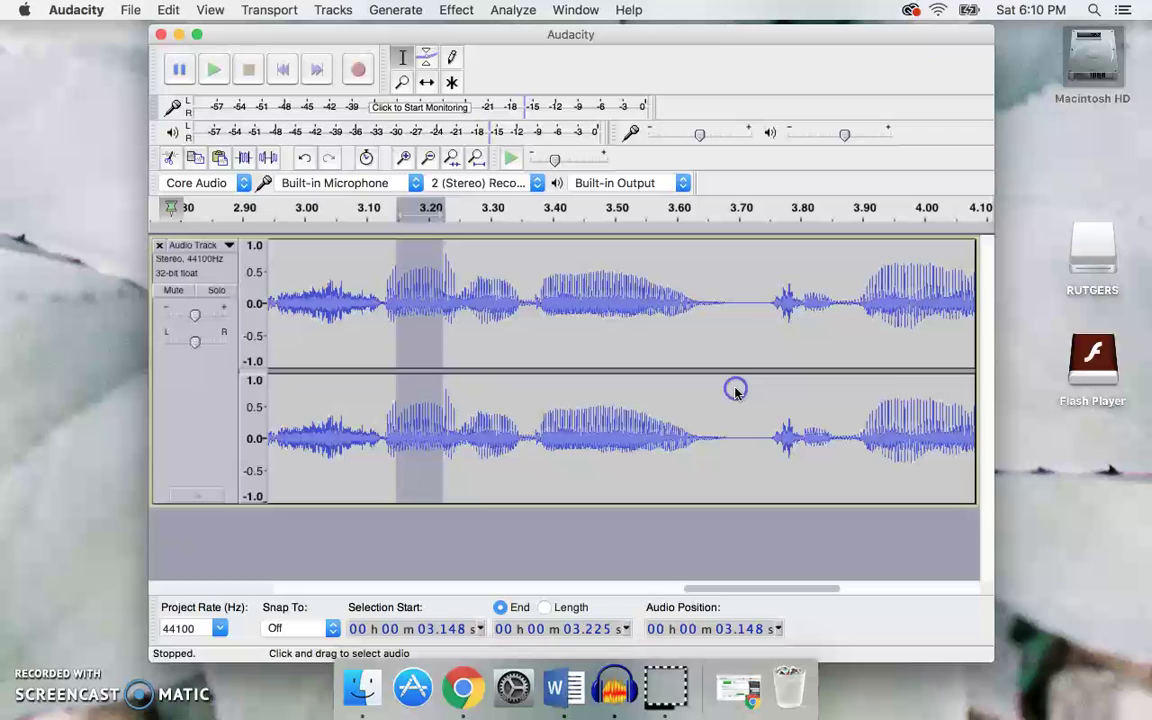
Play back the edited clip starting from 3.123 seconds
{"action": "left_click", "coordinate": [471, 258]}
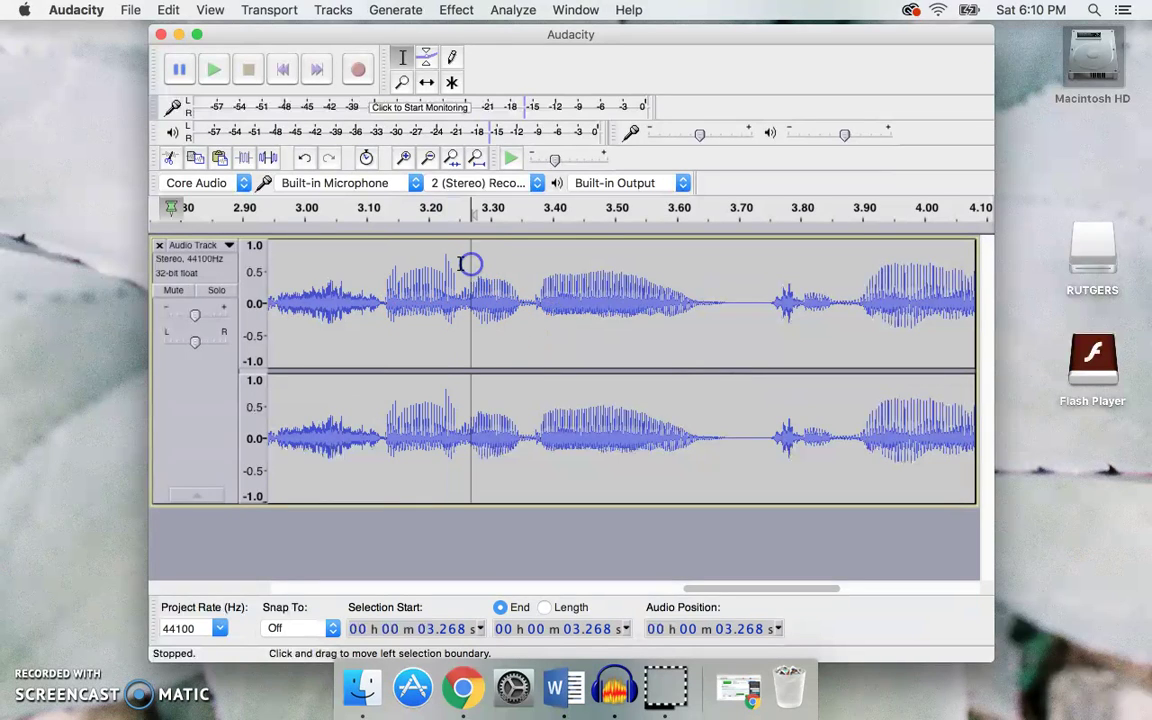
{"action": "left_click", "coordinate": [380, 243]}
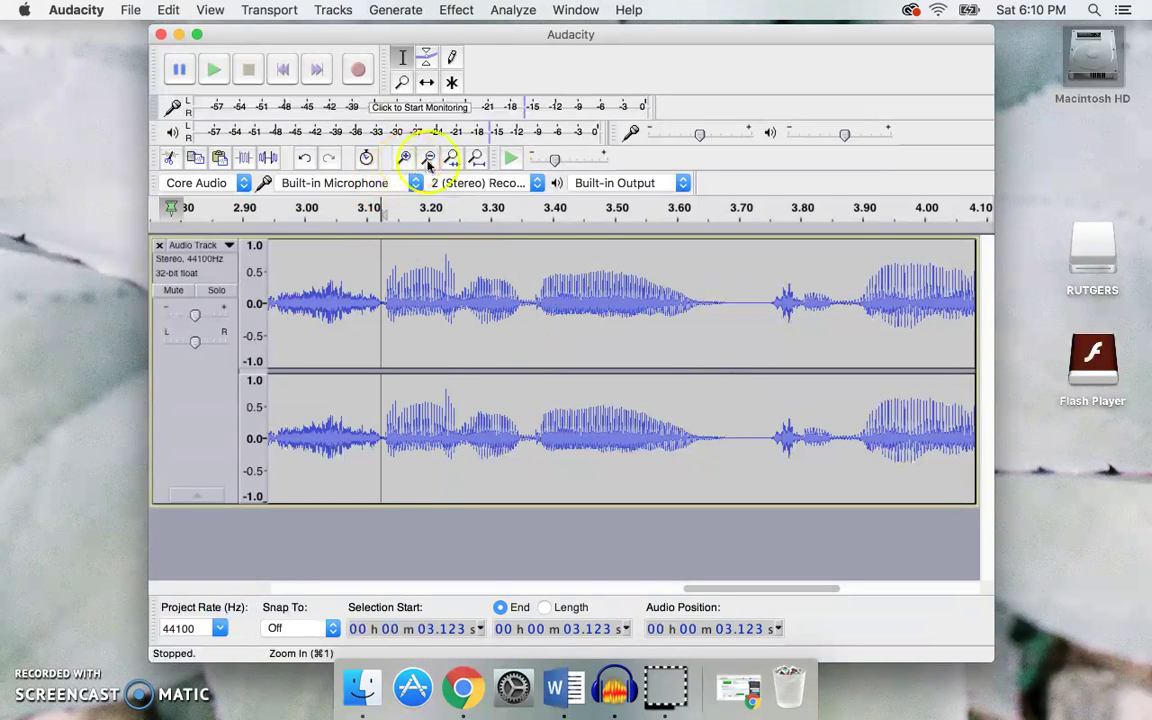
{"action": "left_click", "coordinate": [207, 71]}
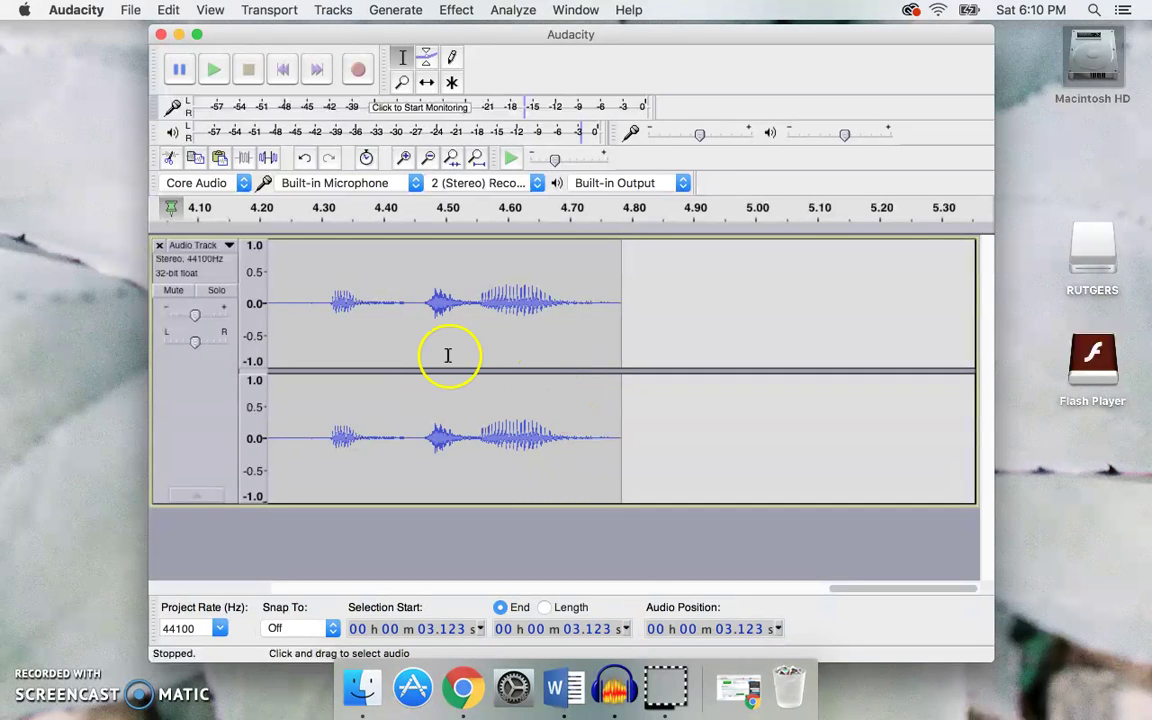
Zoom out three times to view the whole recording again
{"action": "left_click", "coordinate": [428, 160]}
{"action": "left_click", "coordinate": [428, 160]}
{"action": "left_click", "coordinate": [428, 160]}
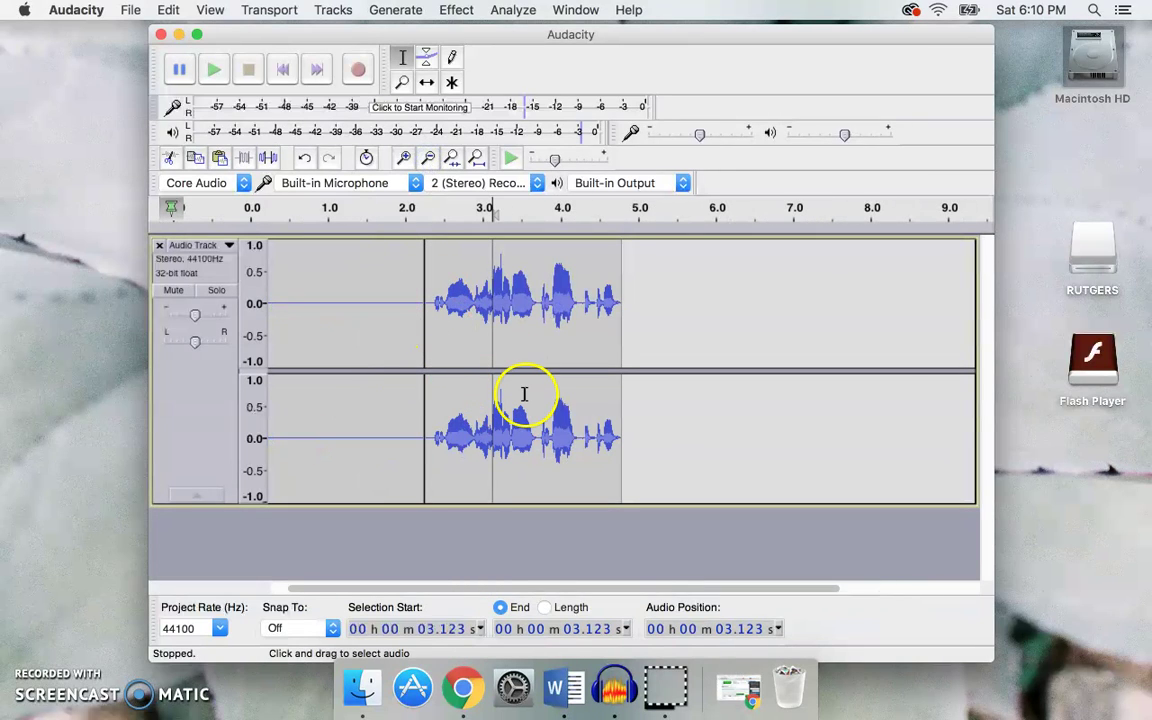
{"action": "left_click", "coordinate": [130, 9]}
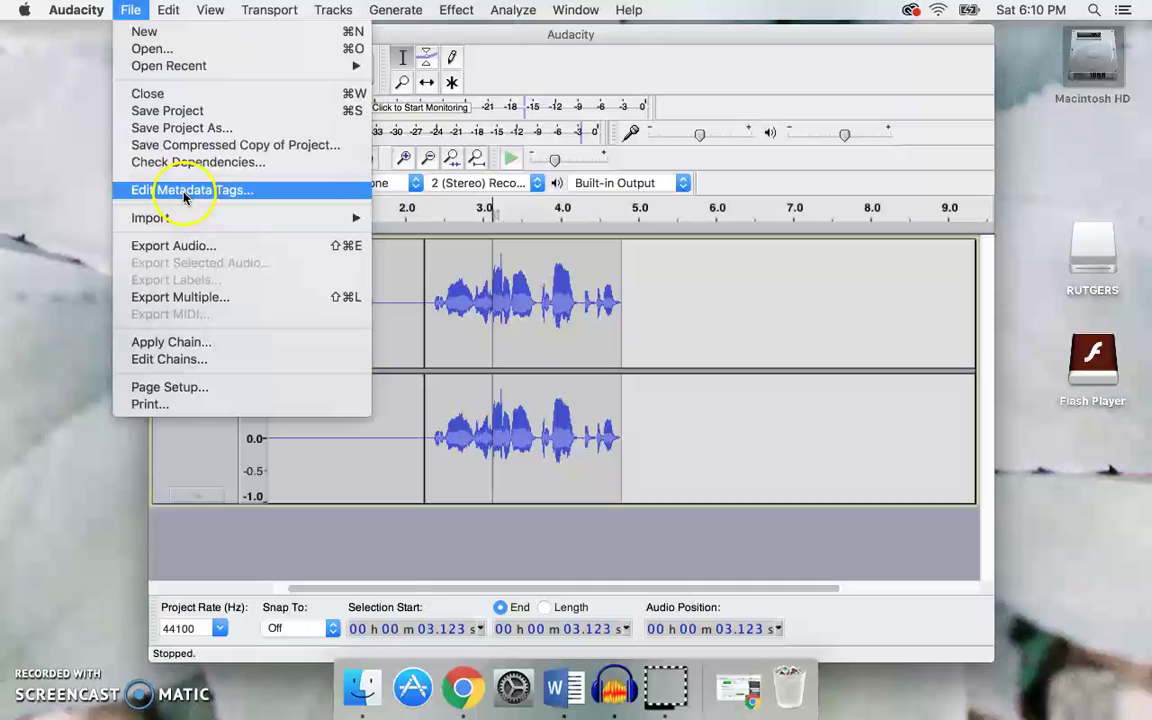
Export the audio as WAV signed 16-bit PCM named Test, overwriting the existing Test.wav
{"action": "mouse_move", "coordinate": [183, 218]}
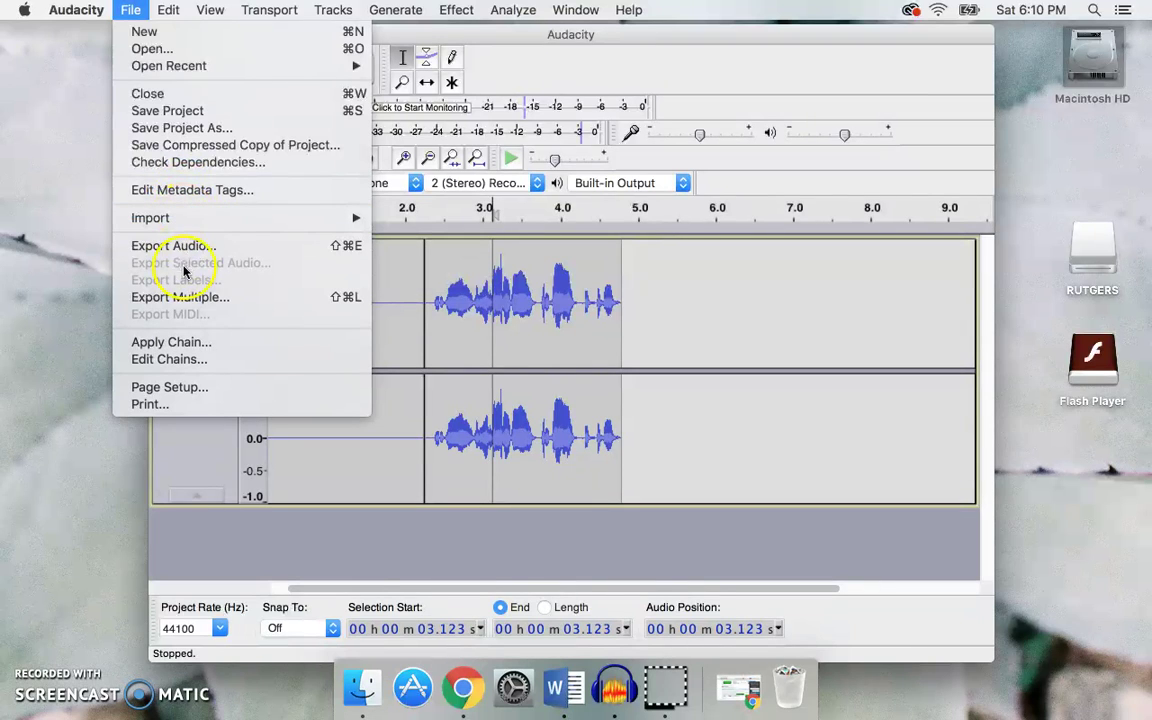
{"action": "left_click", "coordinate": [192, 250]}
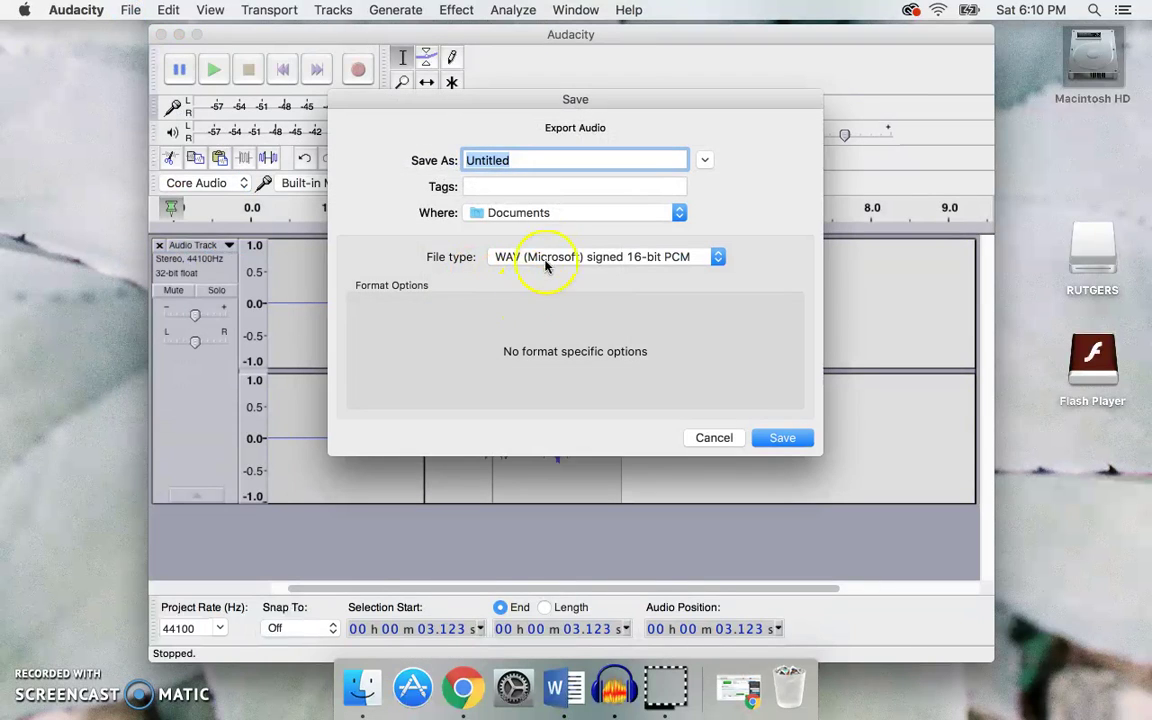
{"action": "left_click", "coordinate": [716, 258]}
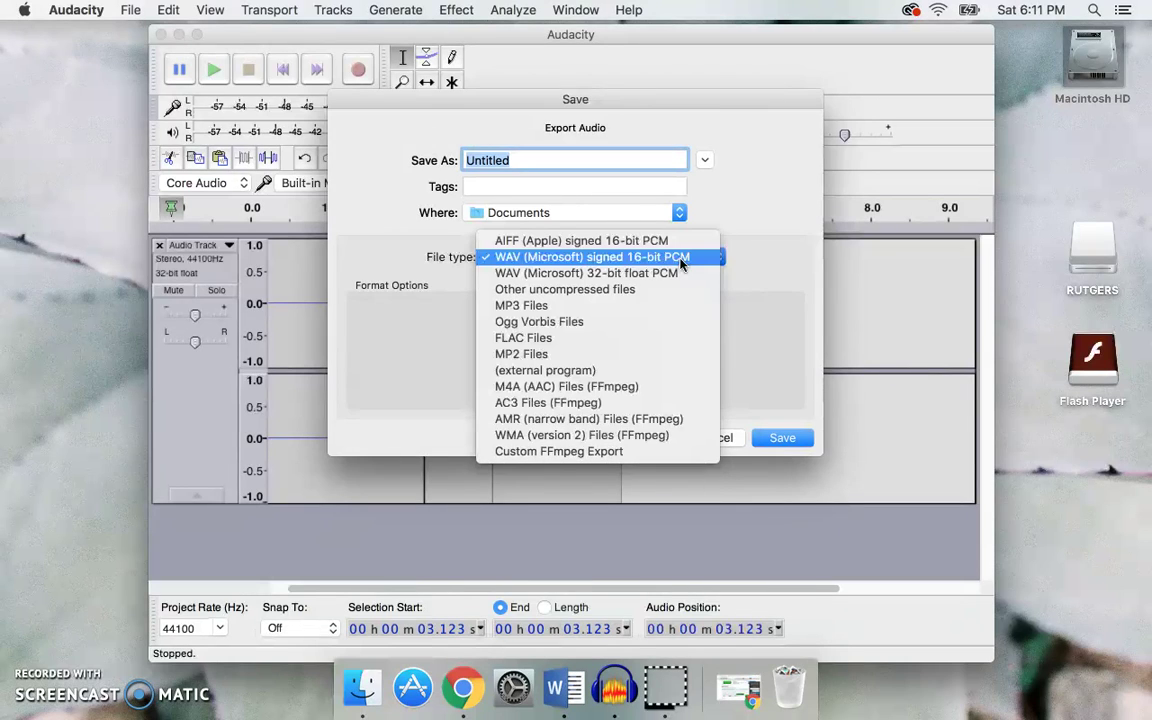
{"action": "left_click", "coordinate": [683, 264]}
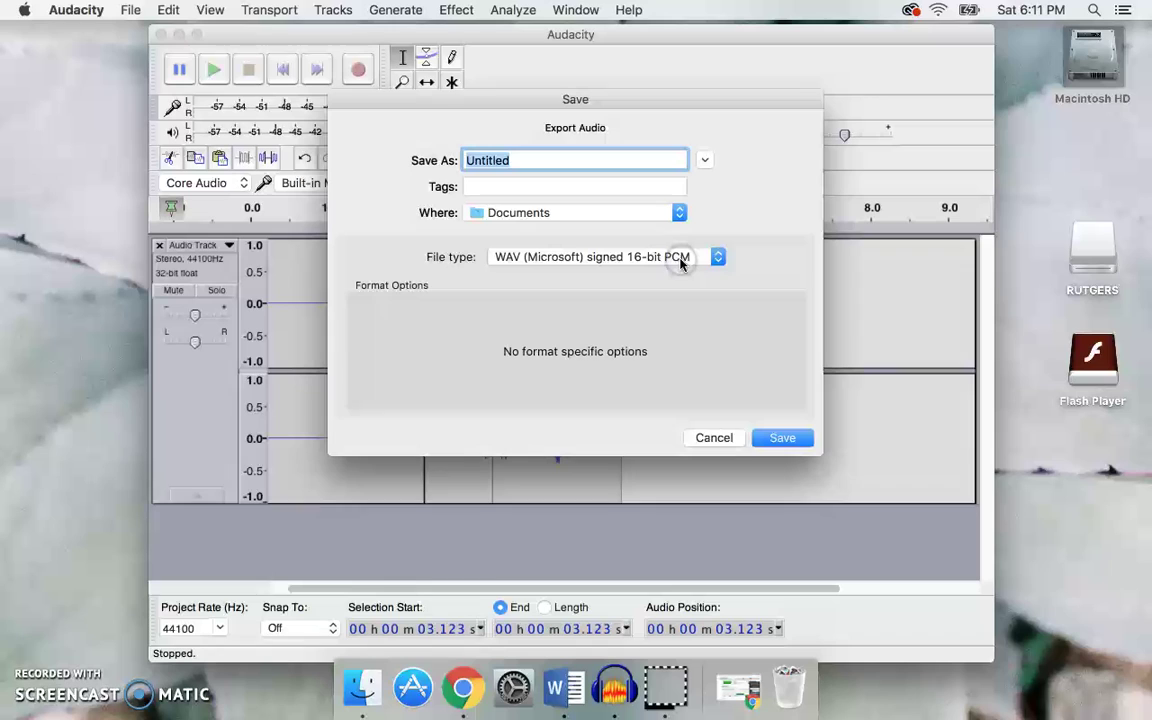
{"action": "left_click", "coordinate": [533, 158]}
{"action": "type", "text": "Test"}
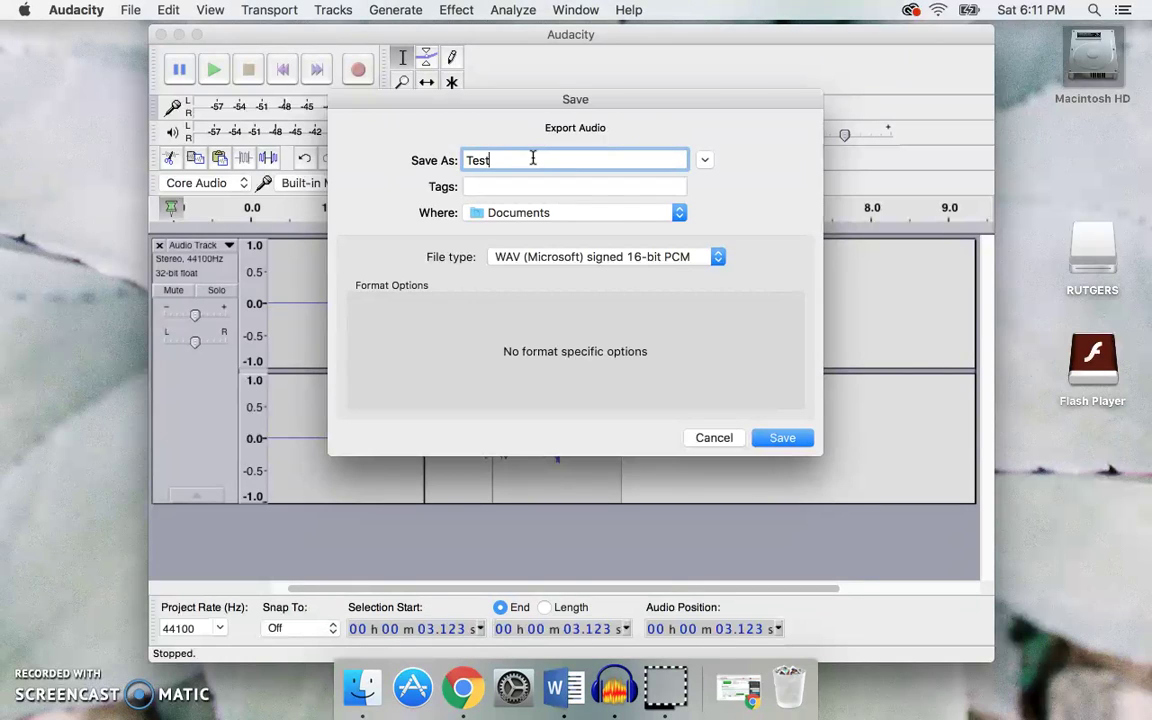
{"action": "left_click", "coordinate": [780, 437]}
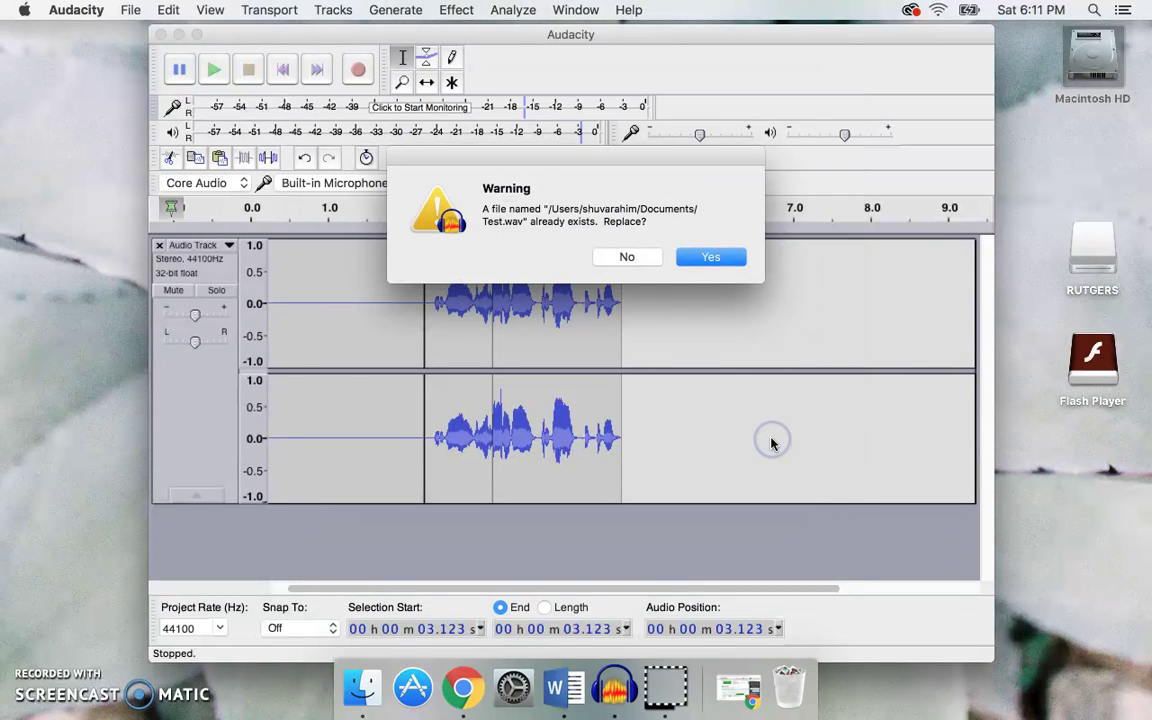
{"action": "left_click", "coordinate": [711, 258]}
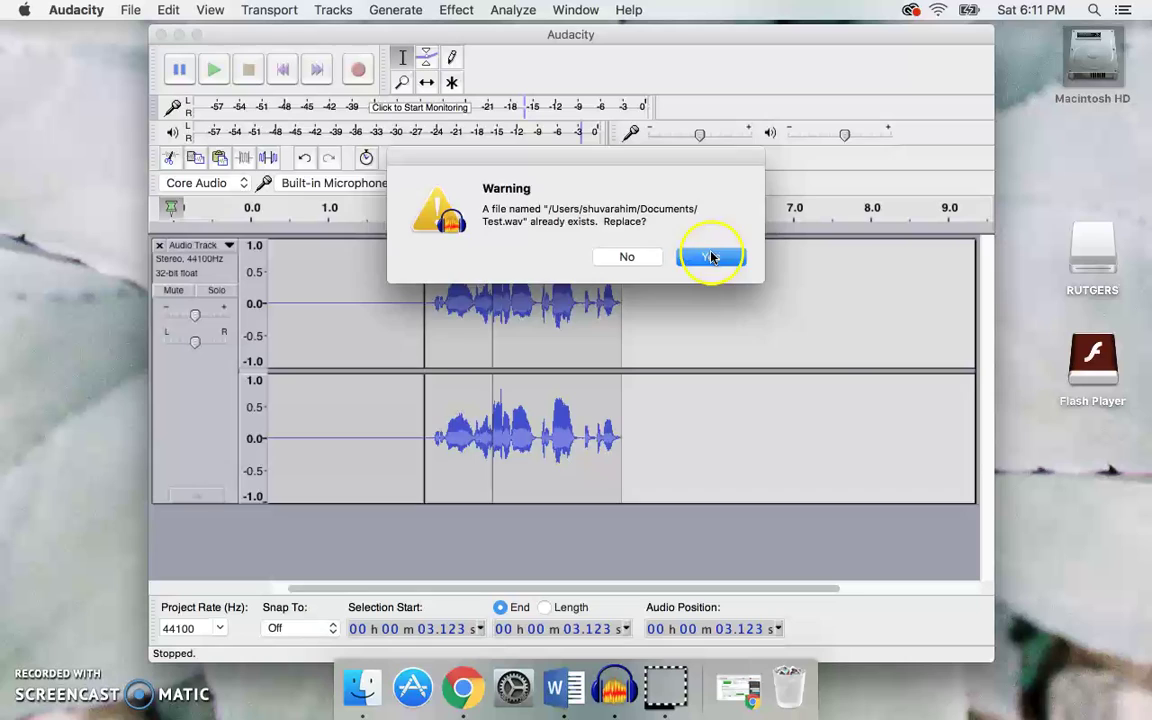
Accept the Edit Metadata Tags dialog with all tags left blank
{"action": "left_click", "coordinate": [560, 224]}
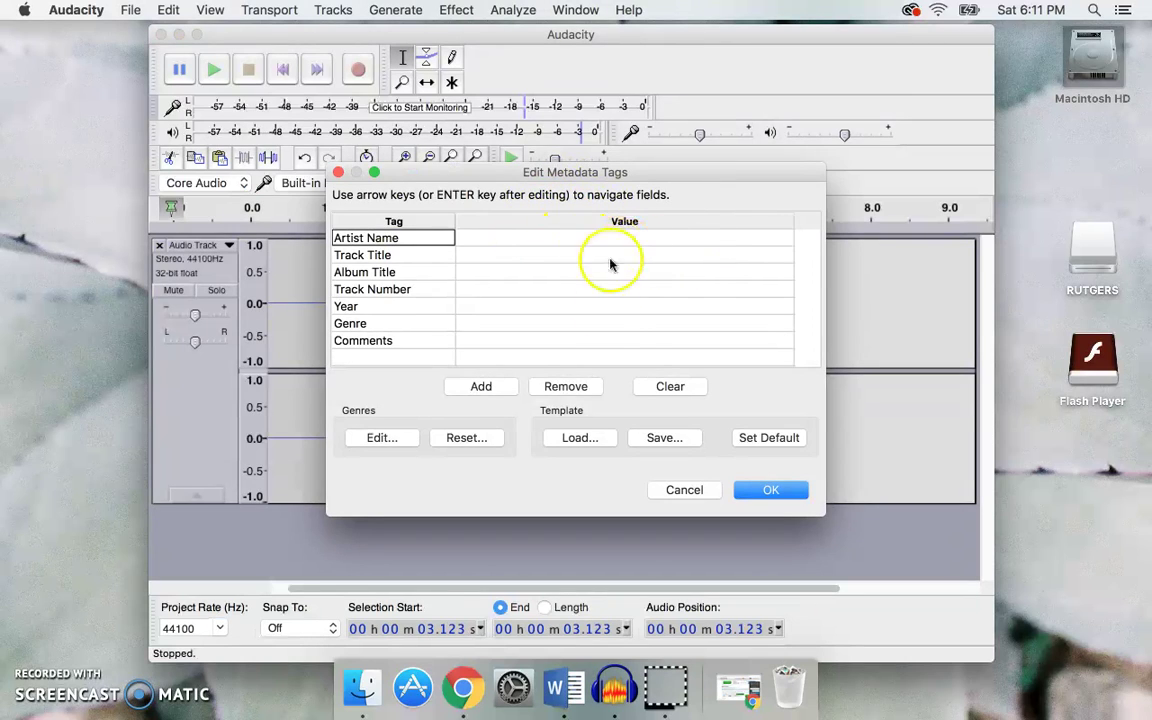
{"action": "left_click", "coordinate": [770, 489]}
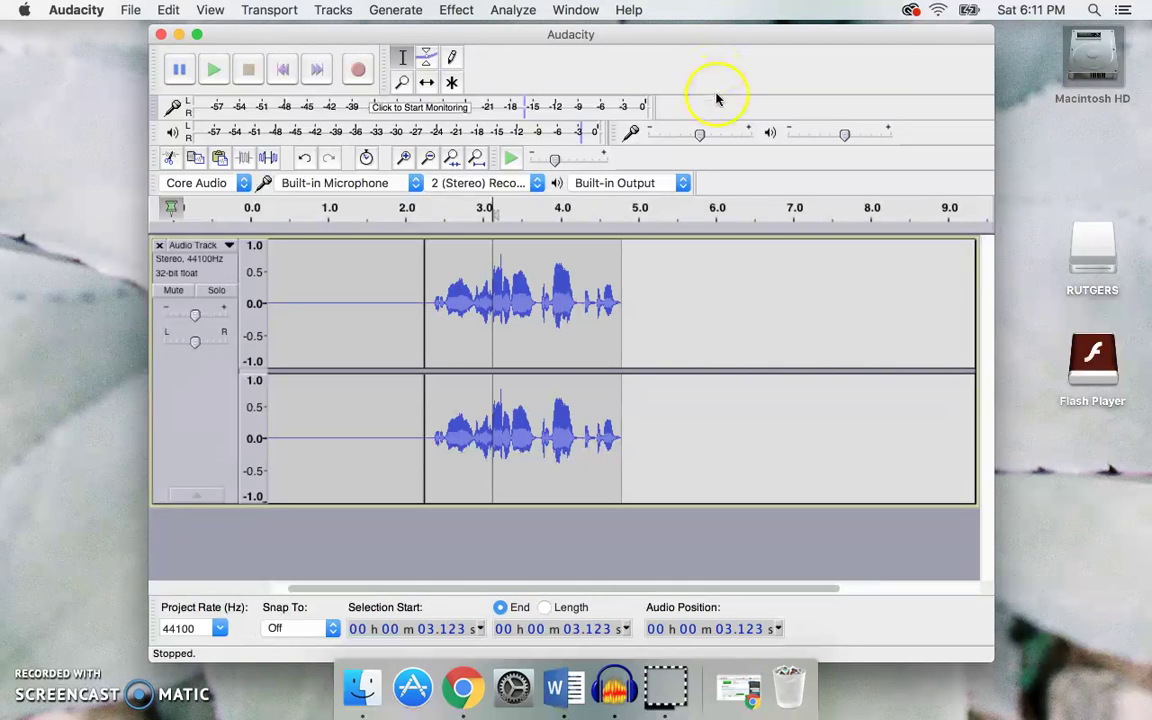
Restore Chrome on the RØDE i-XY microphone page, then reveal the Audacity project
{"action": "left_click", "coordinate": [744, 690]}
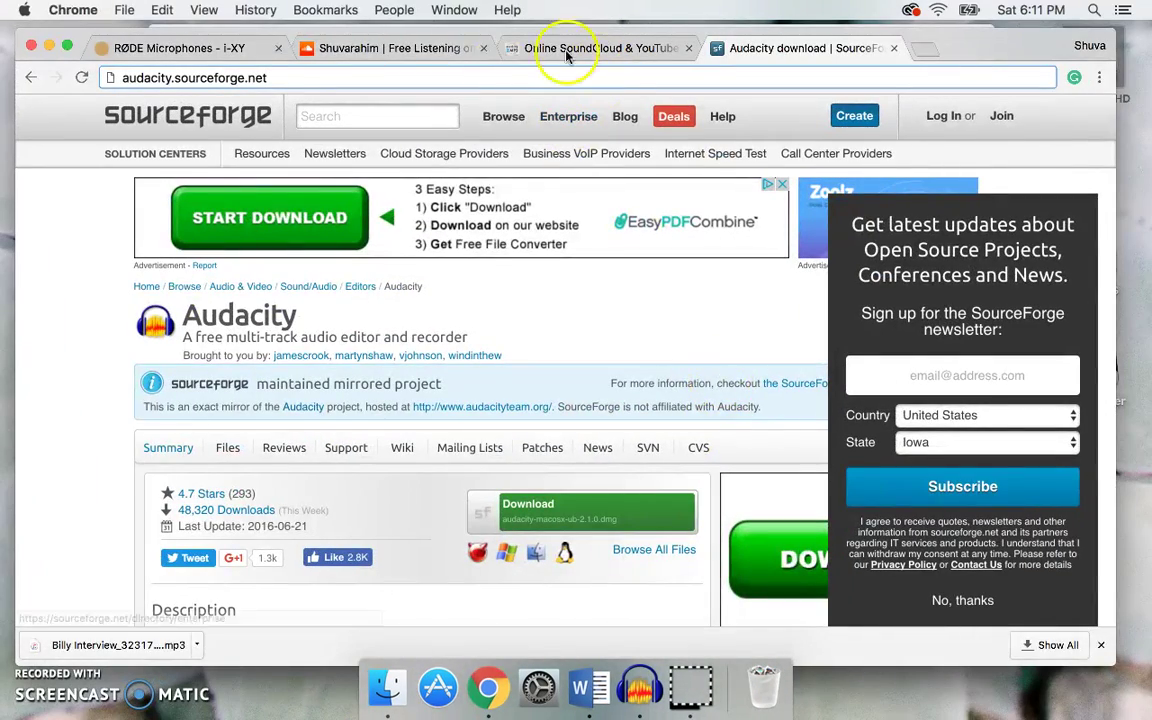
{"action": "left_click", "coordinate": [233, 47]}
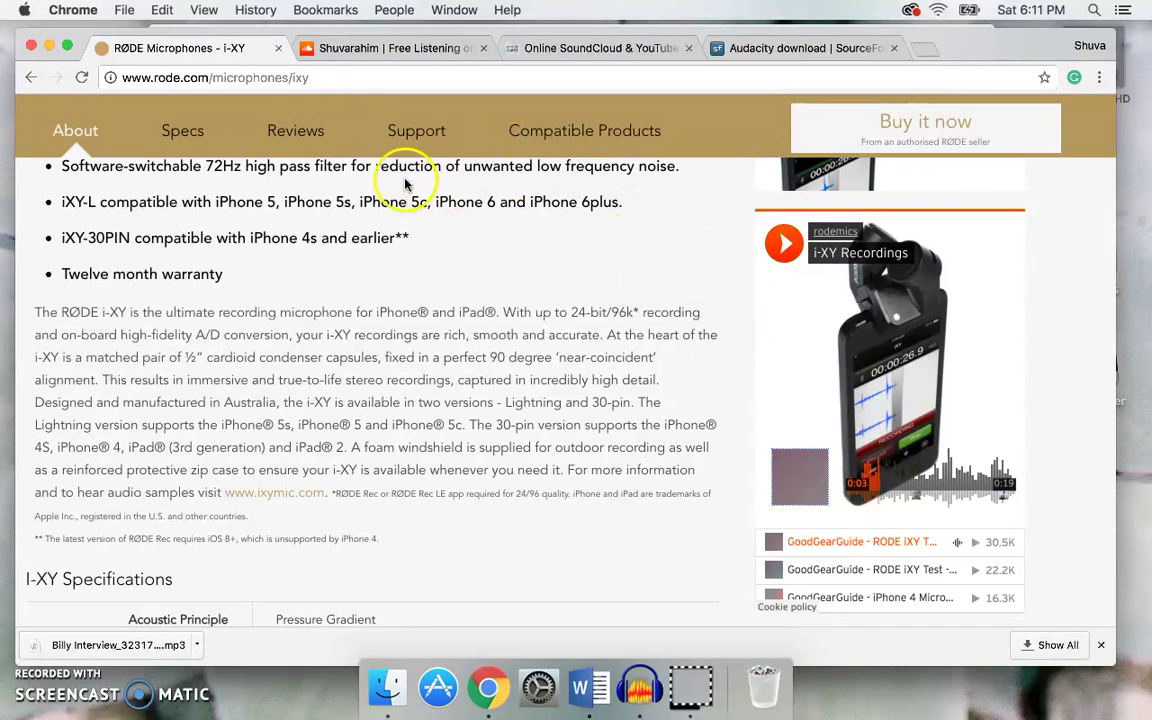
{"action": "left_click", "coordinate": [690, 686]}
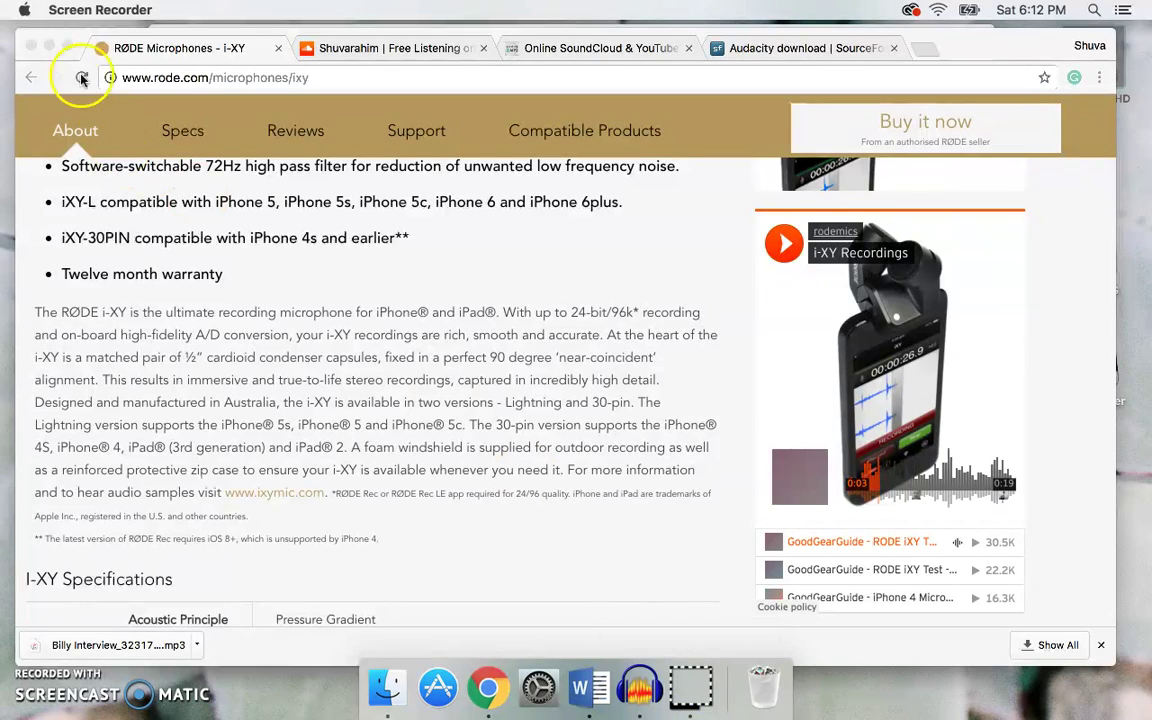
{"action": "left_click", "coordinate": [50, 47]}
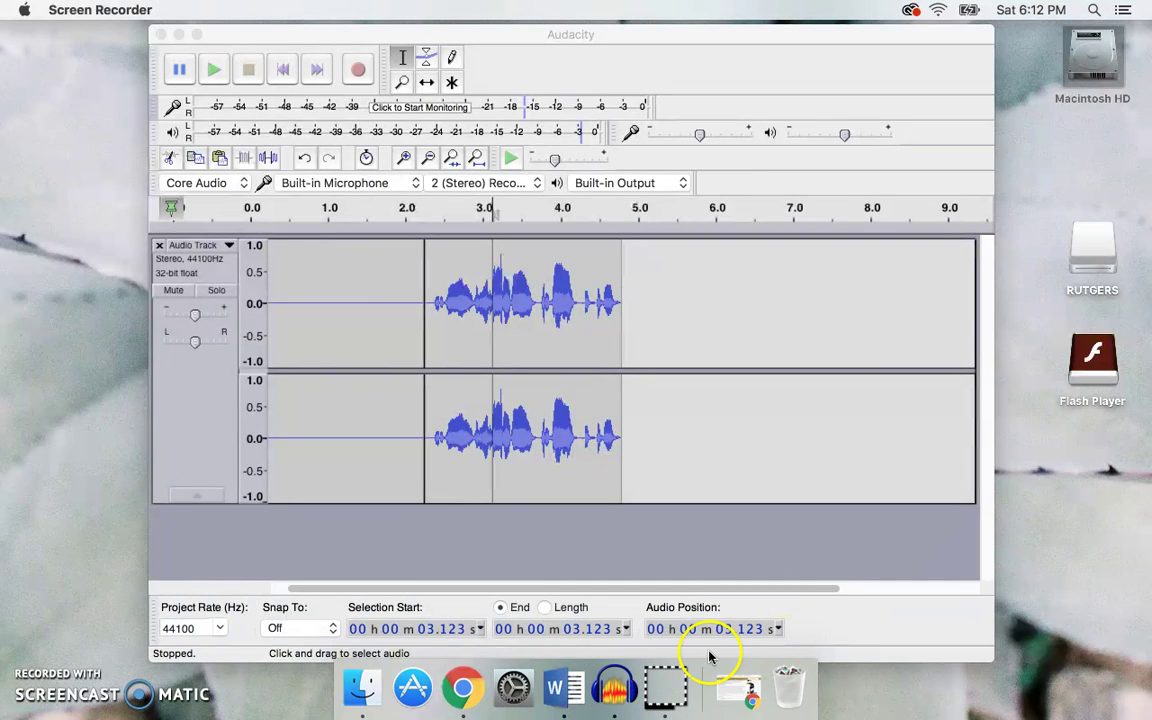
Return to Chrome and move to the SoundCloud private tracks list
{"action": "left_click", "coordinate": [736, 688]}
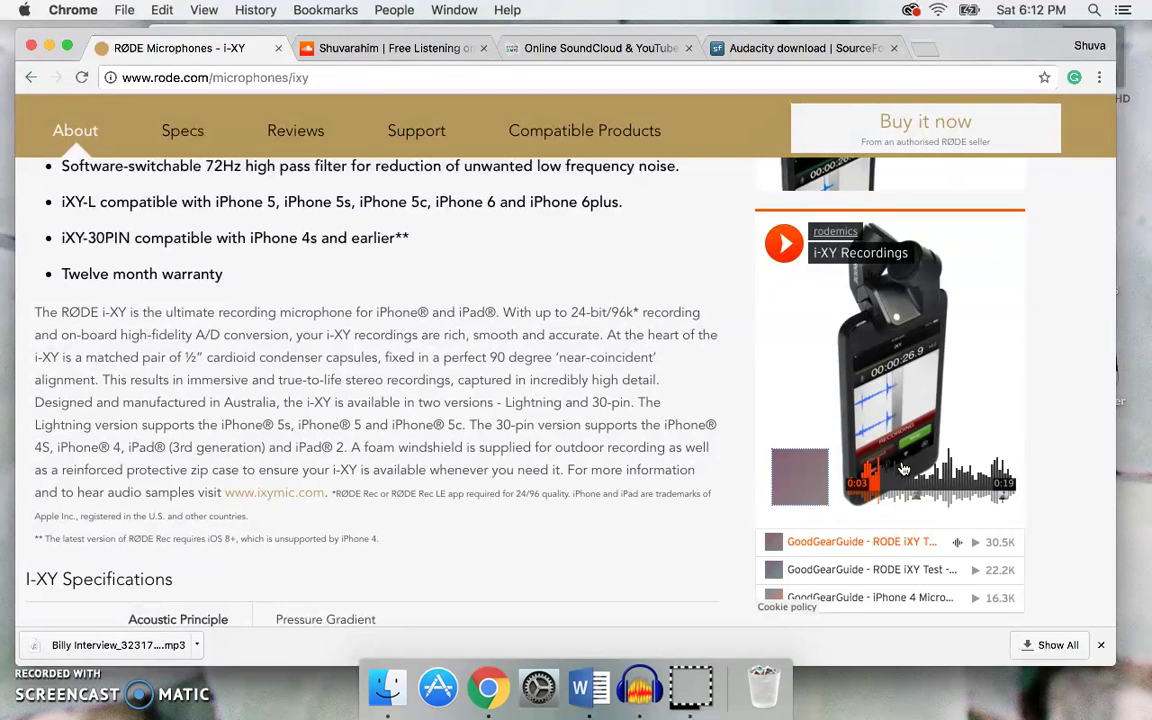
{"action": "left_click", "coordinate": [901, 382]}
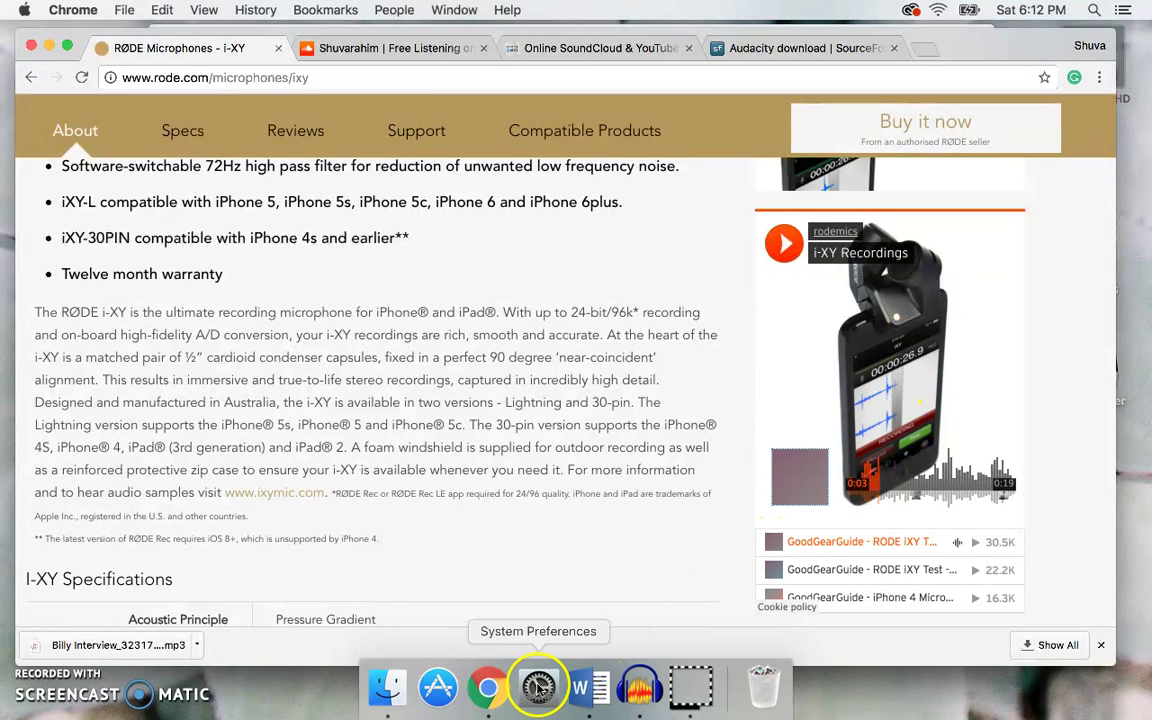
{"action": "left_click", "coordinate": [448, 52]}
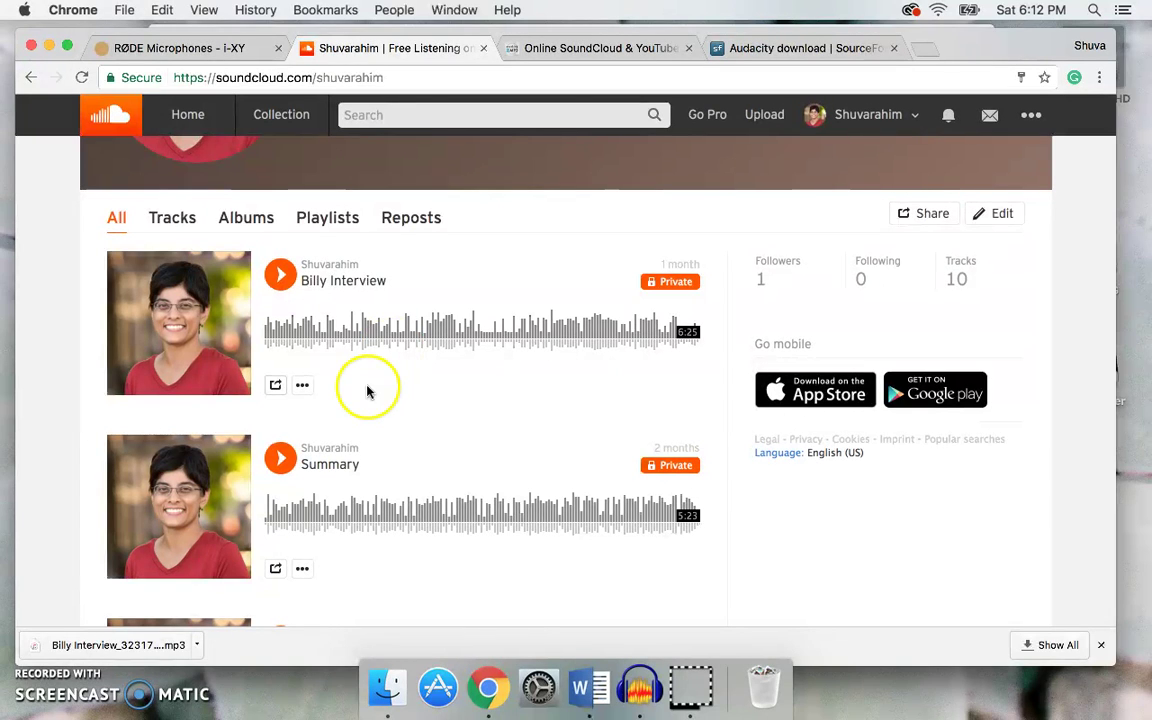
Open the interview track's Share options and copy its Private Share URL
{"action": "left_click", "coordinate": [275, 387]}
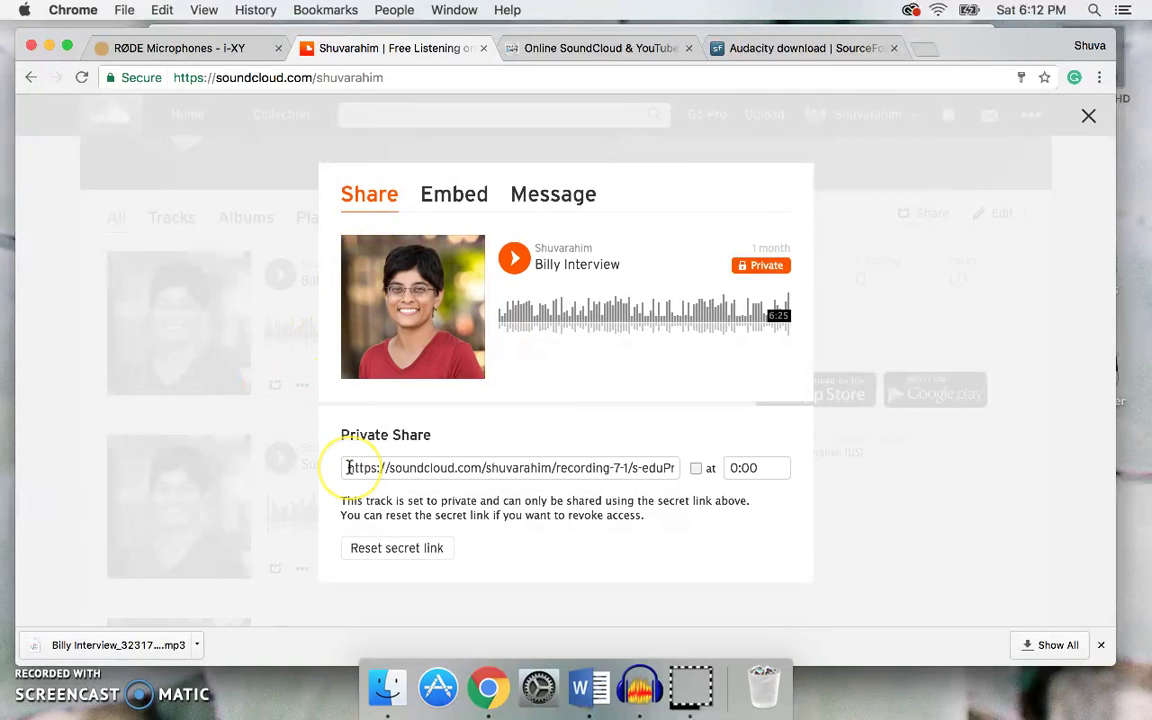
{"action": "left_click_drag", "start_coordinate": [348, 468], "coordinate": [686, 472]}
{"action": "key", "text": "super+c"}
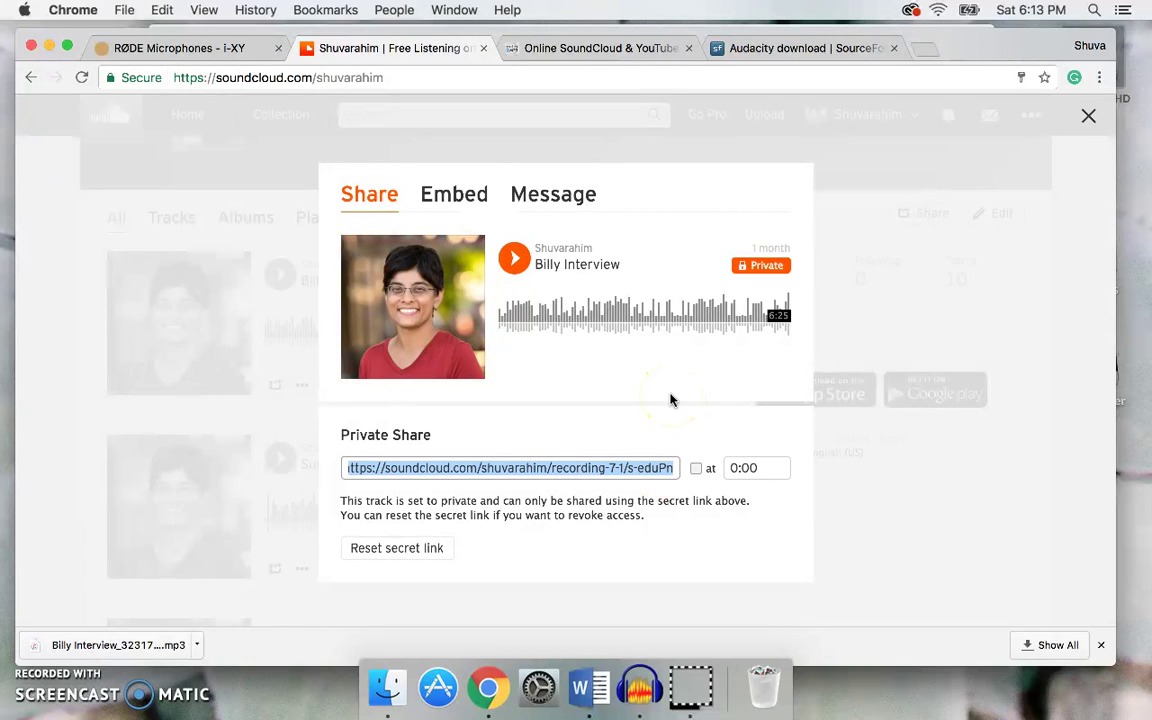
{"action": "left_click", "coordinate": [643, 50]}
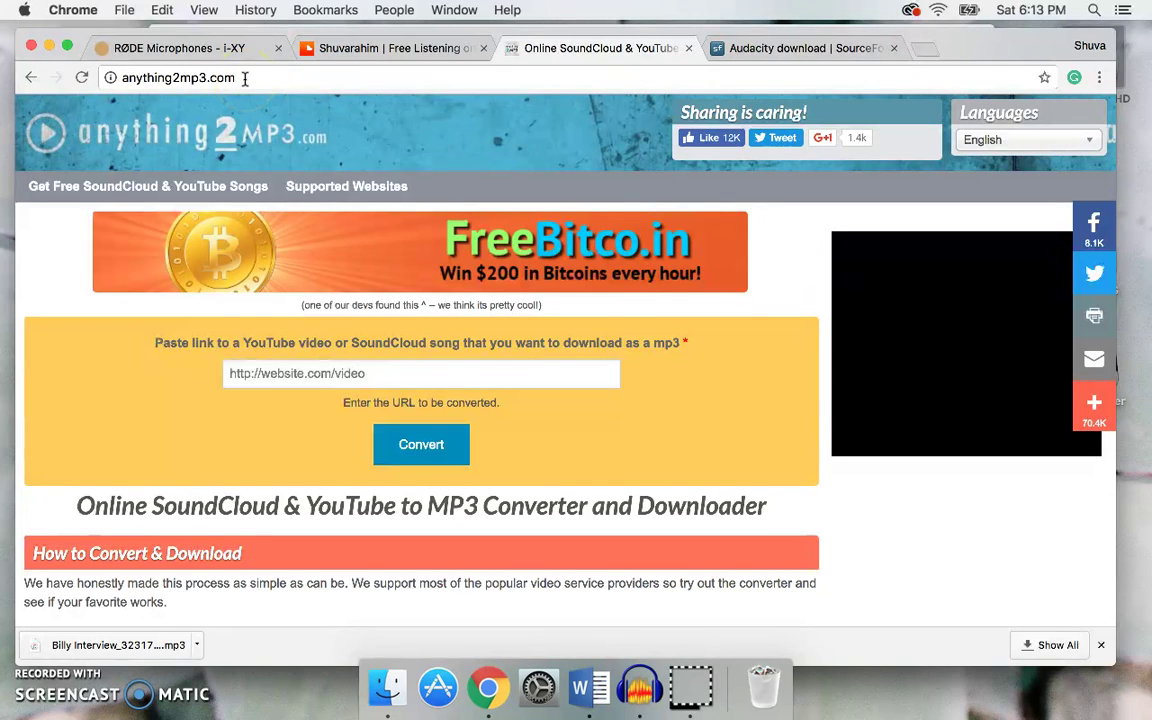
Paste the SoundCloud private link into anything2mp3's URL box and convert it
{"action": "left_click", "coordinate": [258, 375]}
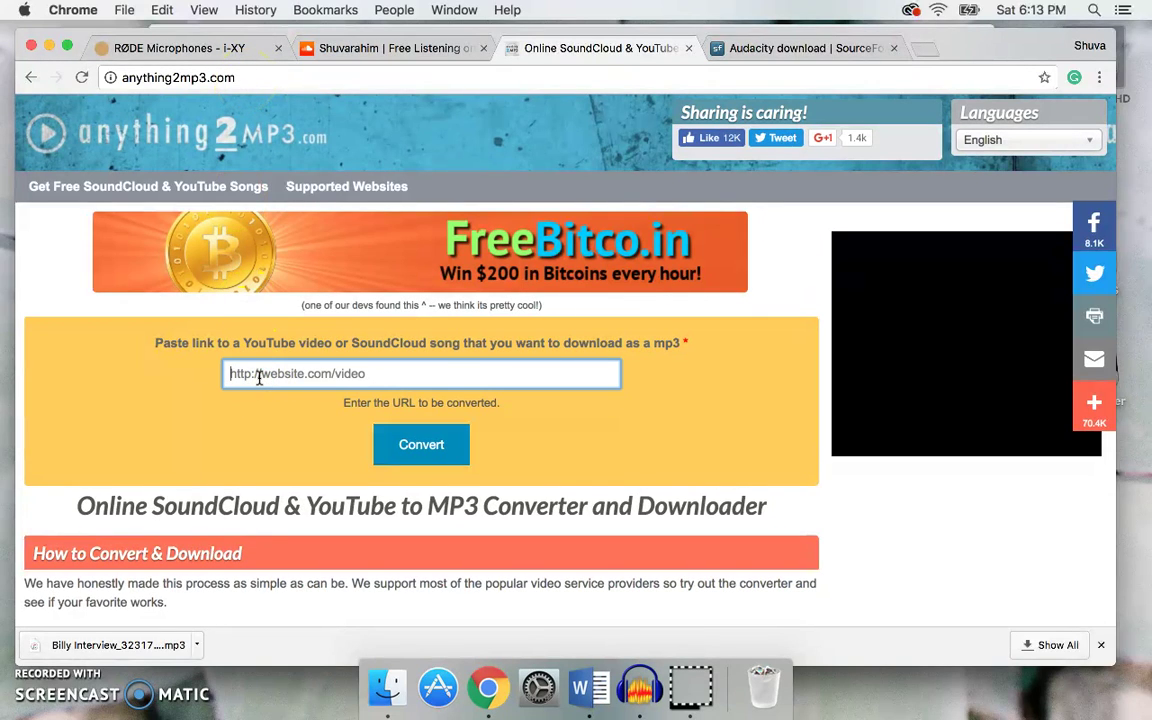
{"action": "key", "text": "super+v"}
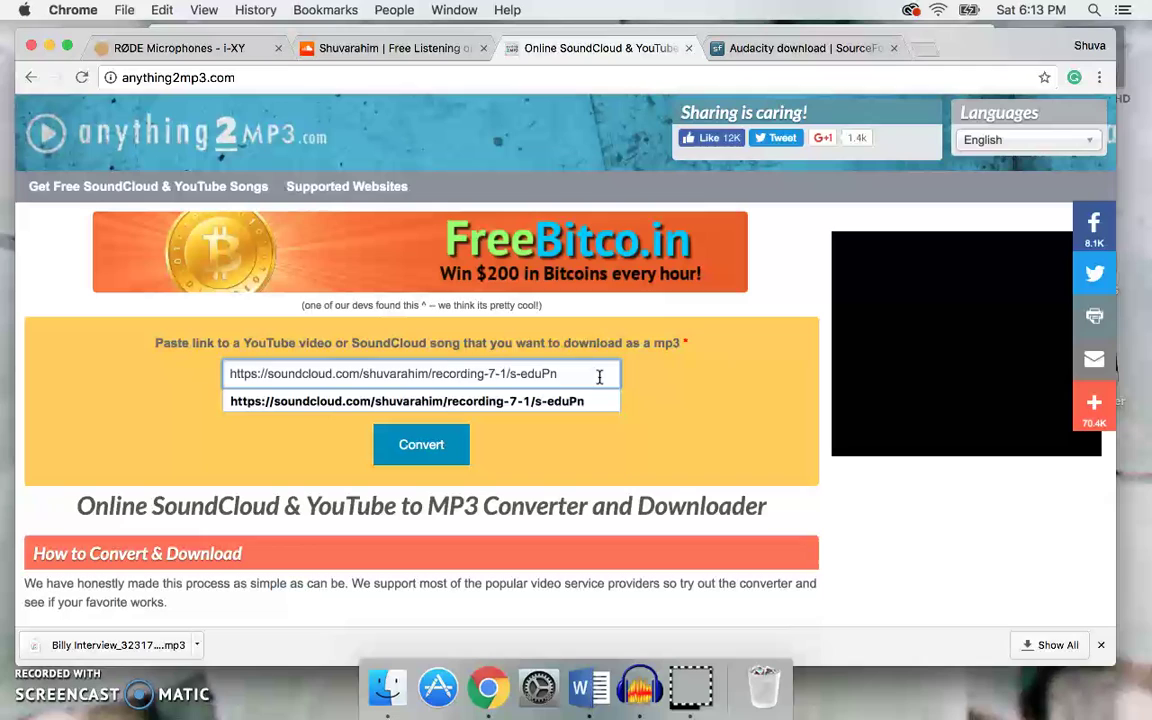
{"action": "left_click", "coordinate": [673, 378]}
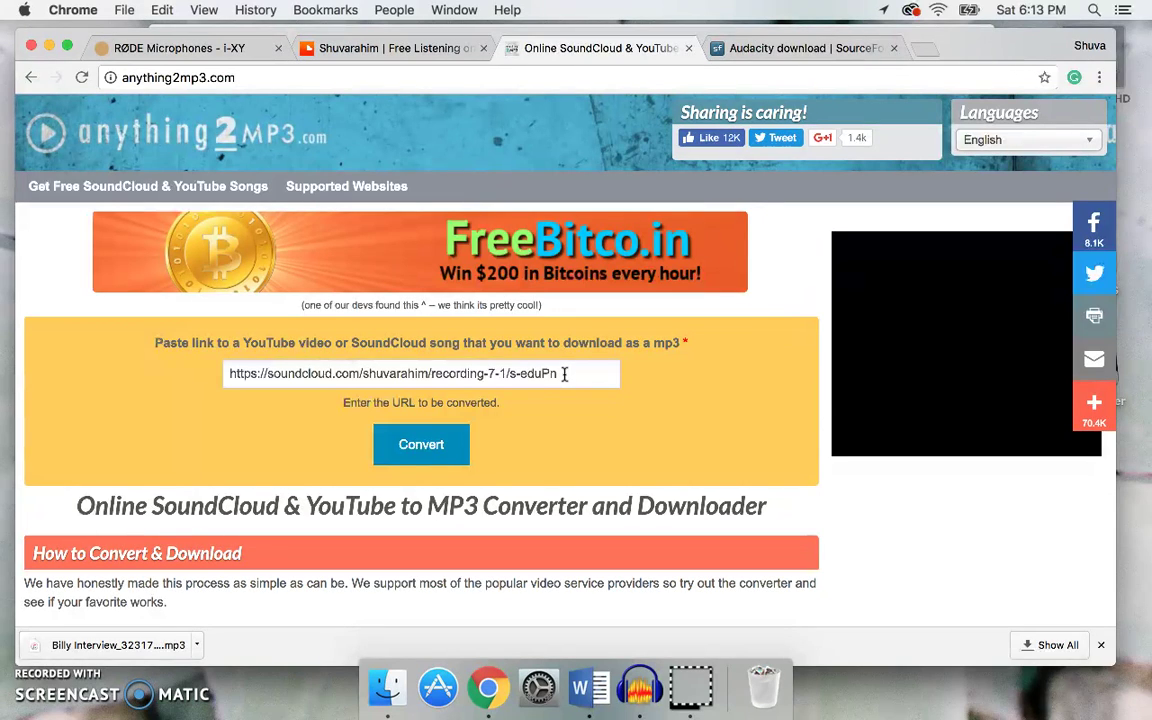
{"action": "left_click", "coordinate": [421, 446]}
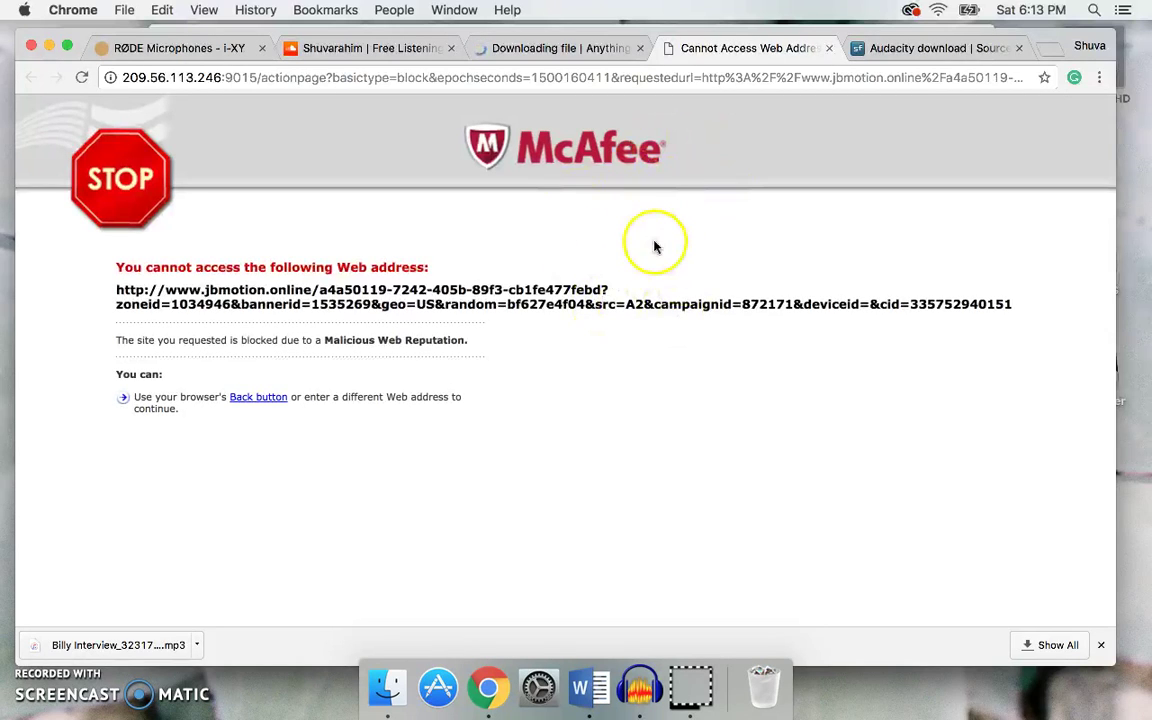
Download the converted interview MP3 from anything2mp3's download page
{"action": "left_click", "coordinate": [561, 50]}
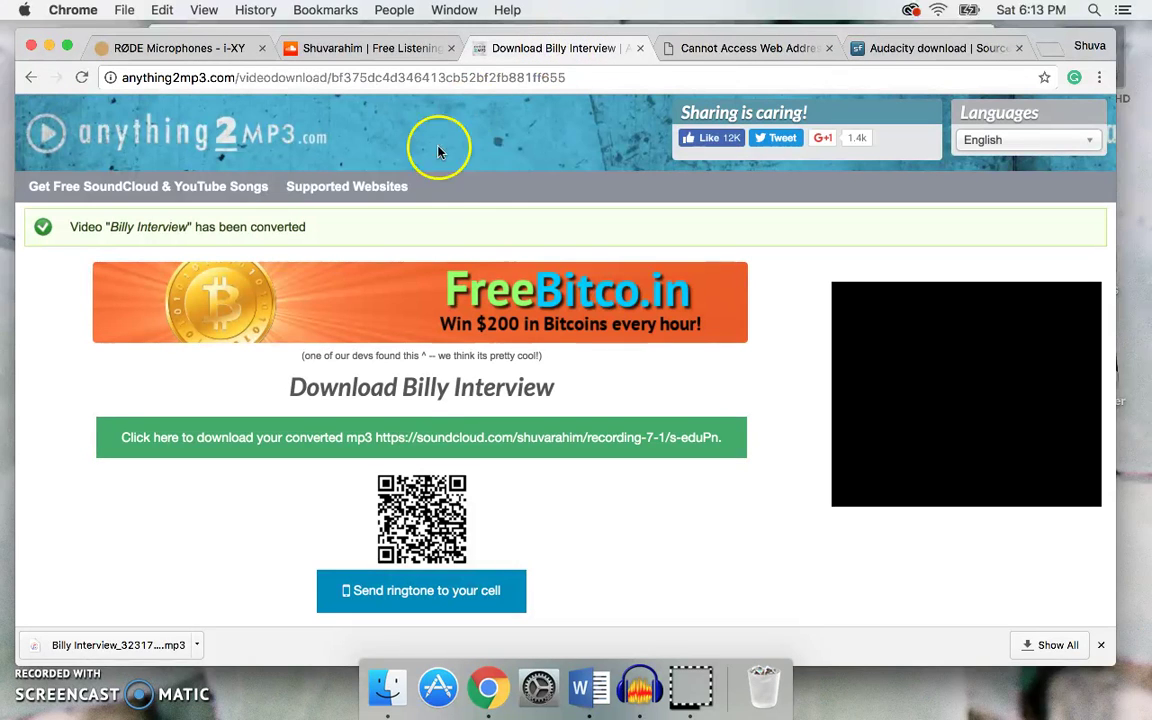
{"action": "left_click", "coordinate": [296, 152]}
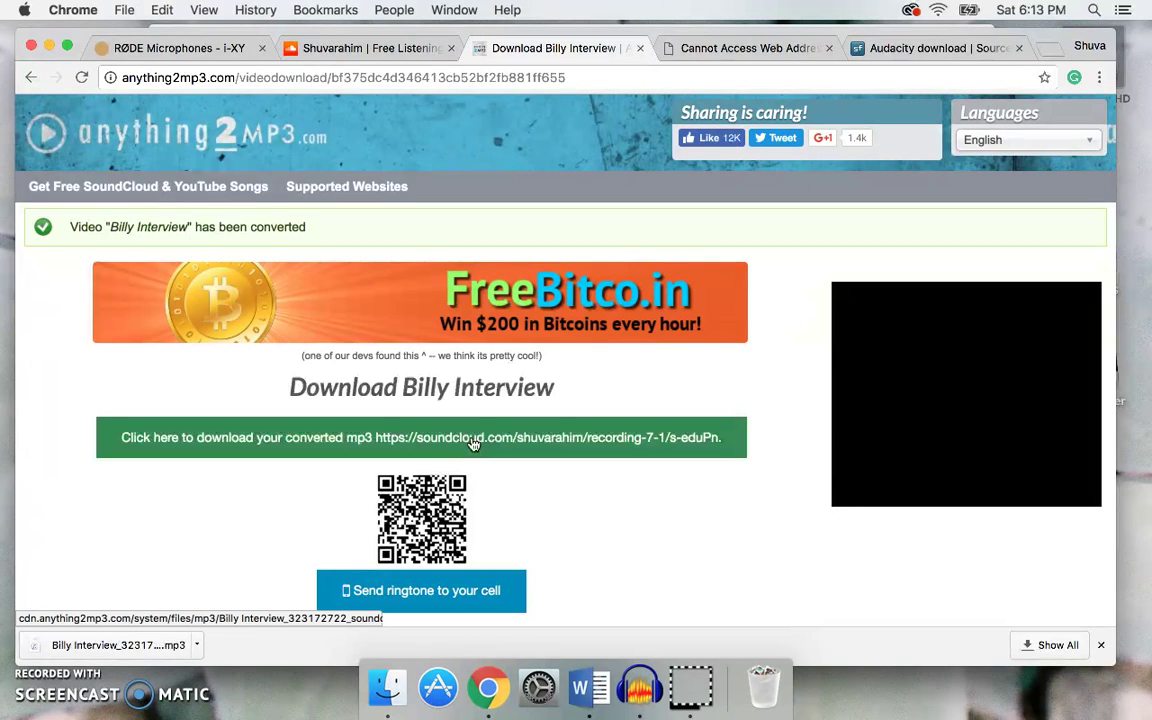
{"action": "left_click", "coordinate": [440, 440]}
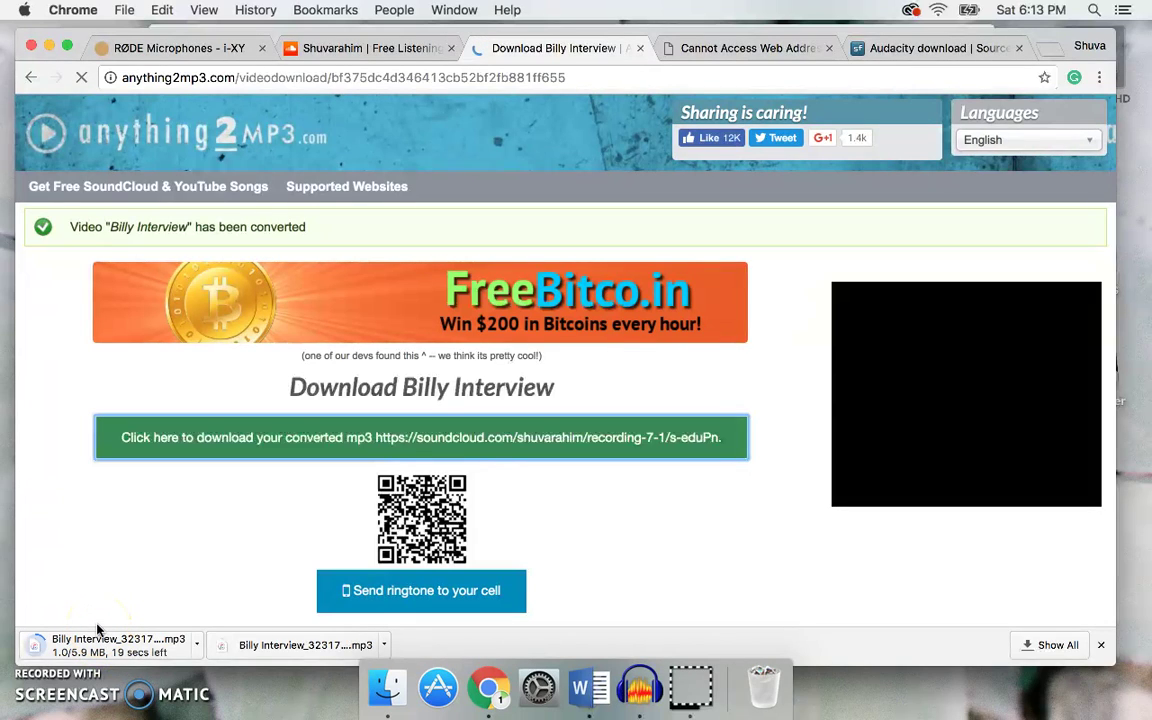
{"action": "left_click_drag", "start_coordinate": [97, 628], "coordinate": [116, 557]}
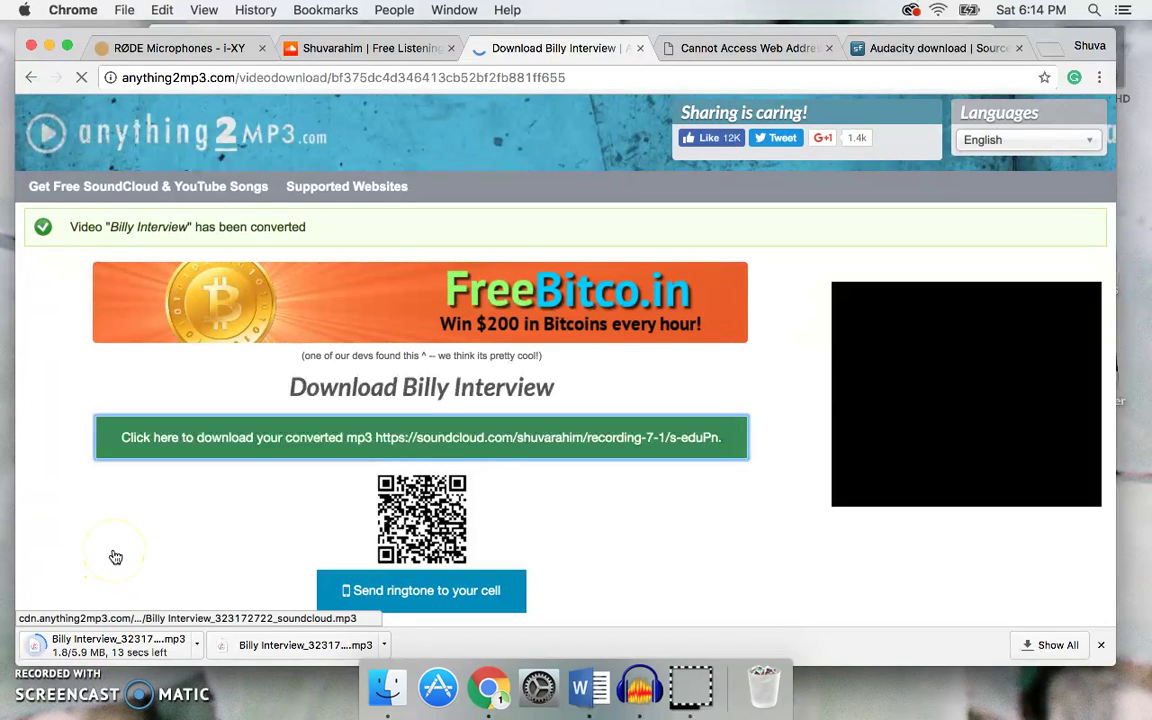